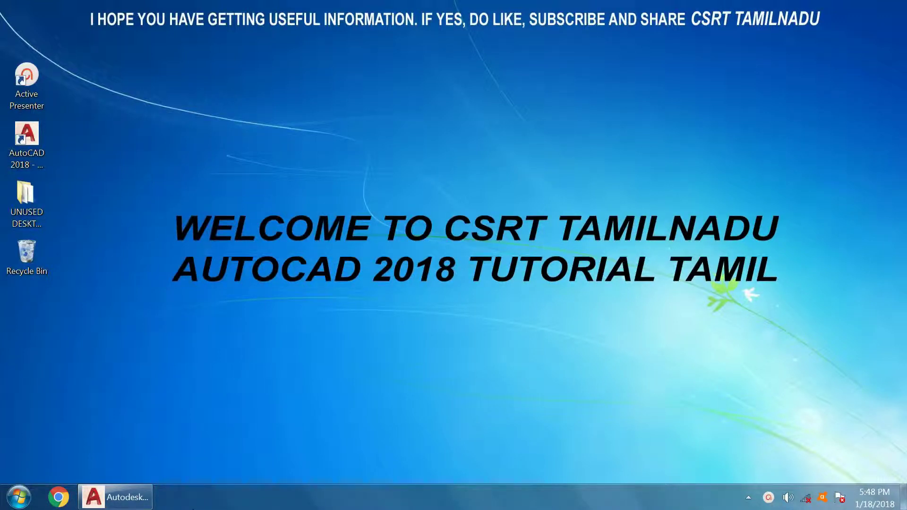
# Return to the AutoCAD drawing, try the JU justification command, and cancel it.
pyautogui.click(115, 497)
pyautogui.click(282, 401)
pyautogui.click(270, 422)
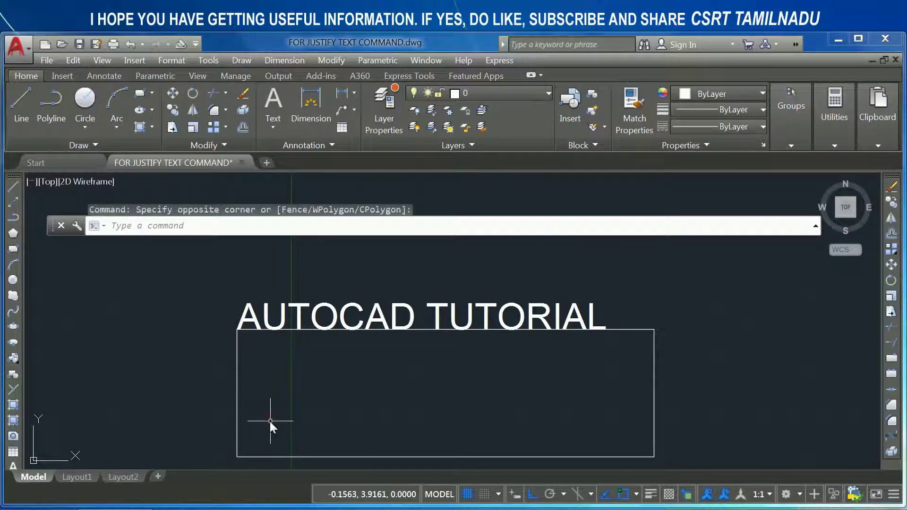
pyautogui.write('JUSTIFYTEXT')
pyautogui.press('Return')
pyautogui.press('Escape')
pyautogui.press('Escape')
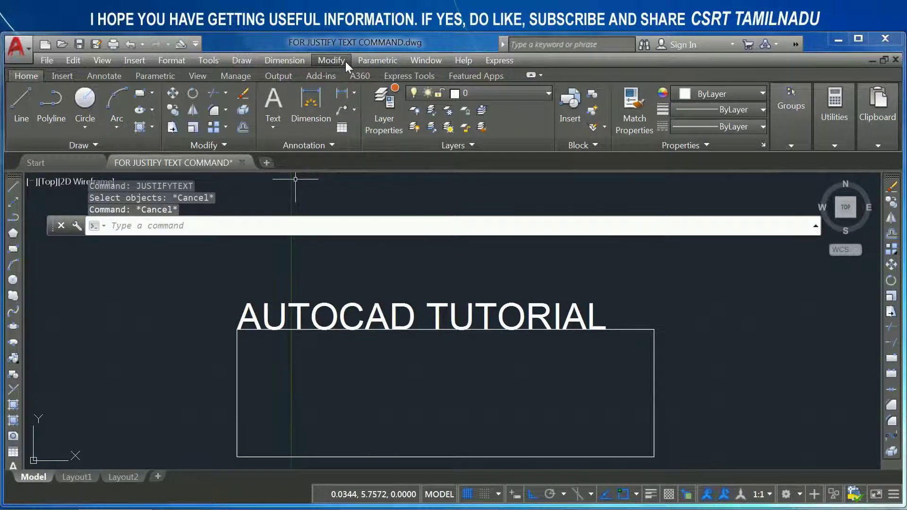
# Try Modify > Object > Text > Justify, then select the AUTOCAD TUTORIAL text to view its Left justification.
pyautogui.click(331, 60)
pyautogui.moveTo(383, 51)
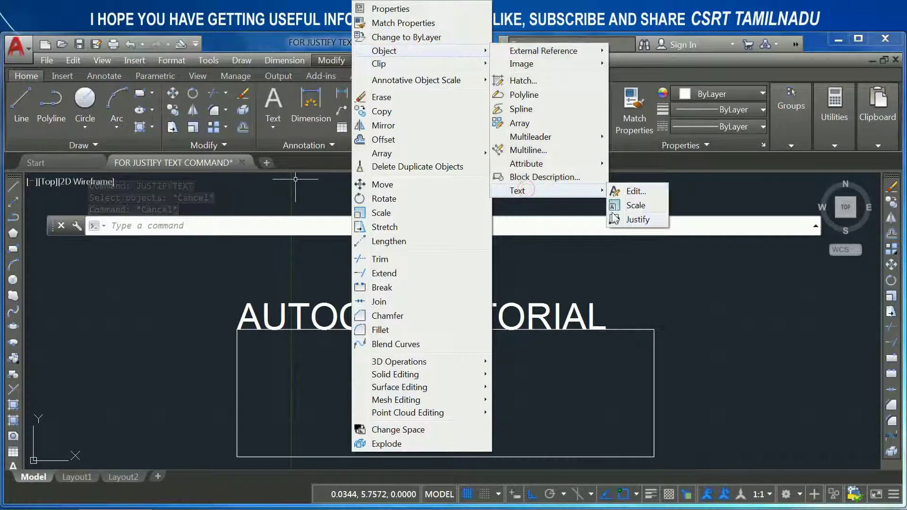
pyautogui.moveTo(517, 191)
pyautogui.click(617, 223)
pyautogui.press('Escape')
pyautogui.press('Escape')
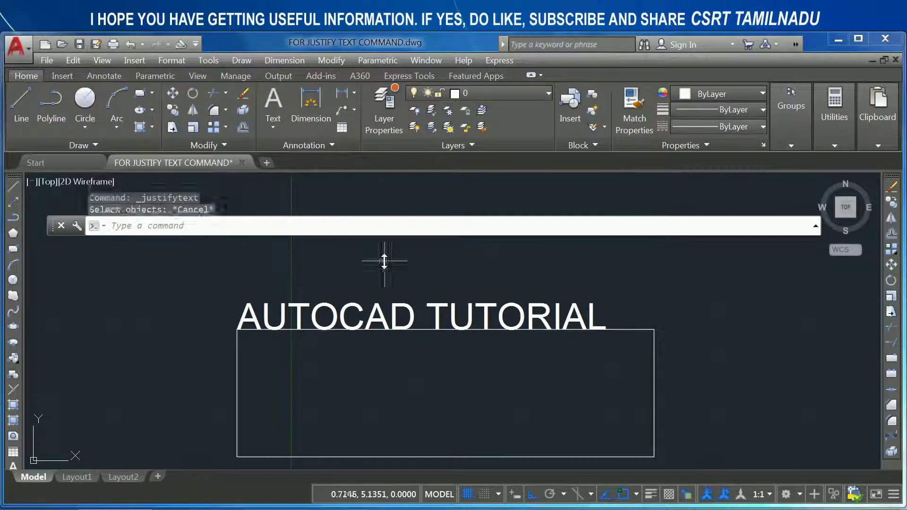
pyautogui.click(97, 76)
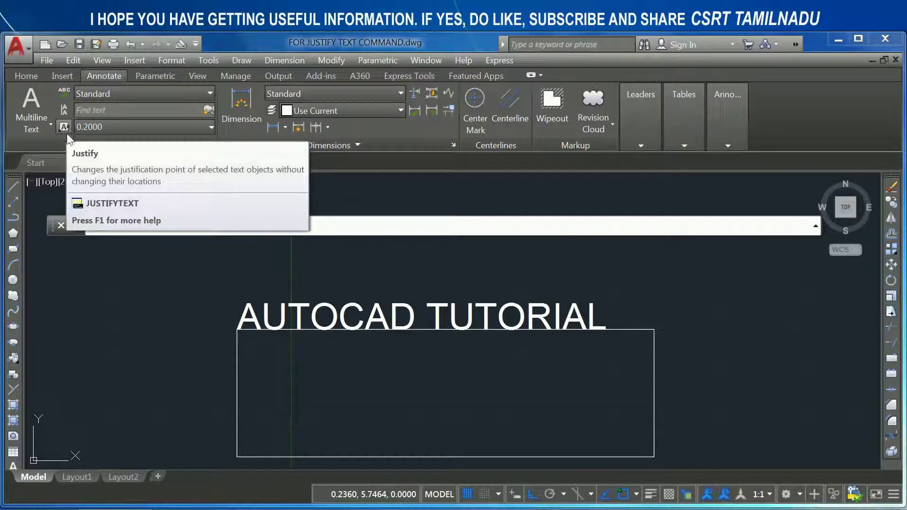
pyautogui.click(291, 305)
pyautogui.click(320, 309)
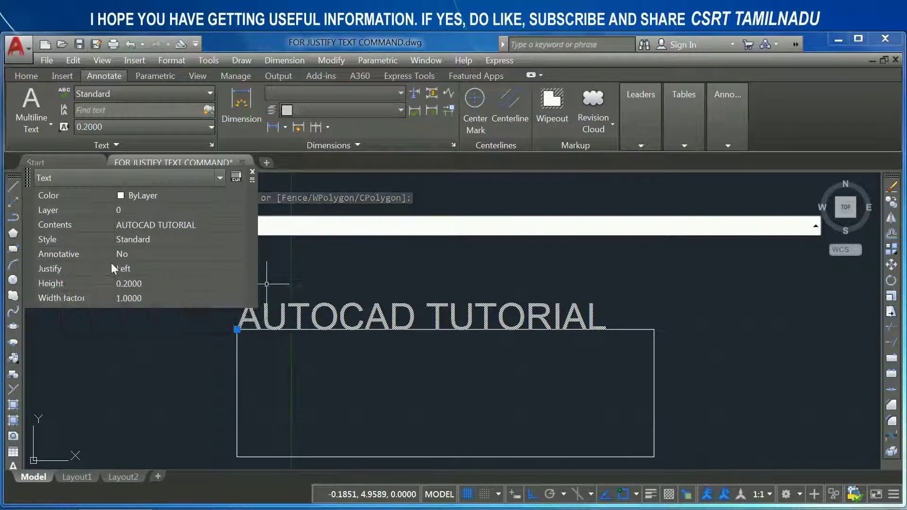
# Open the Quick Properties Justify list, then dismiss it and deselect the left-justified text.
pyautogui.click(136, 269)
pyautogui.press('Escape')
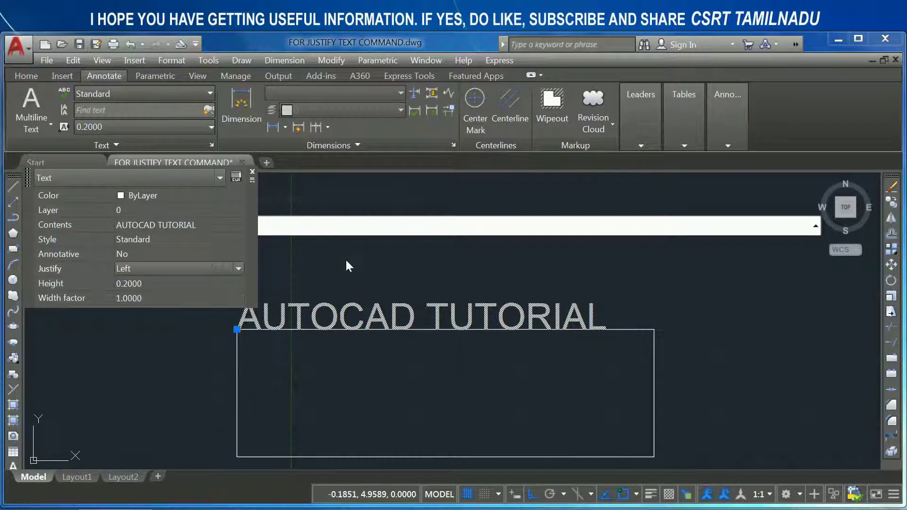
pyautogui.press('Escape')
pyautogui.press('Escape')
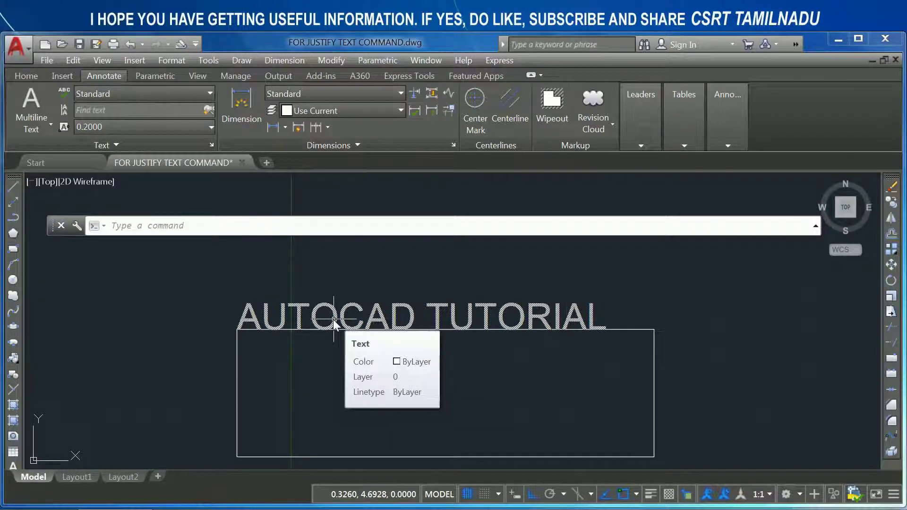
# Re-apply Left justification to the AUTOCAD TUTORIAL text with JU.
pyautogui.write('ju')
pyautogui.press('Return')
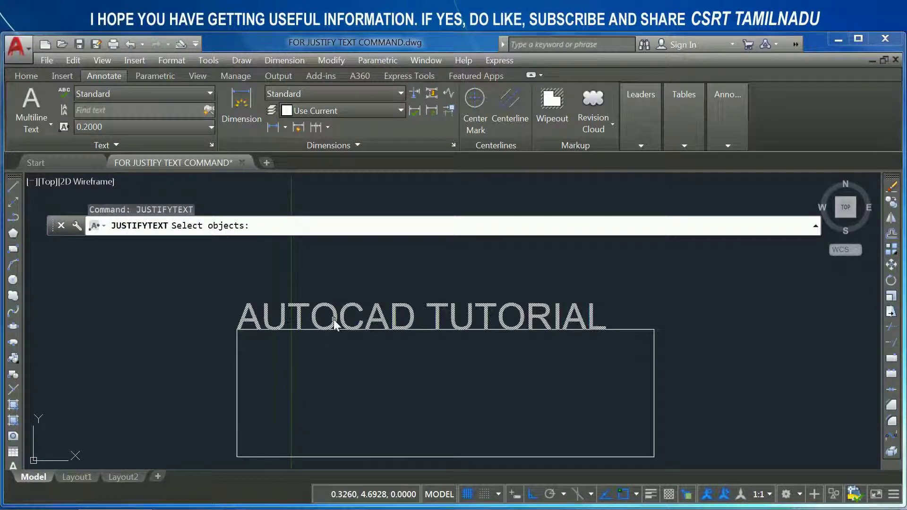
pyautogui.click(413, 310)
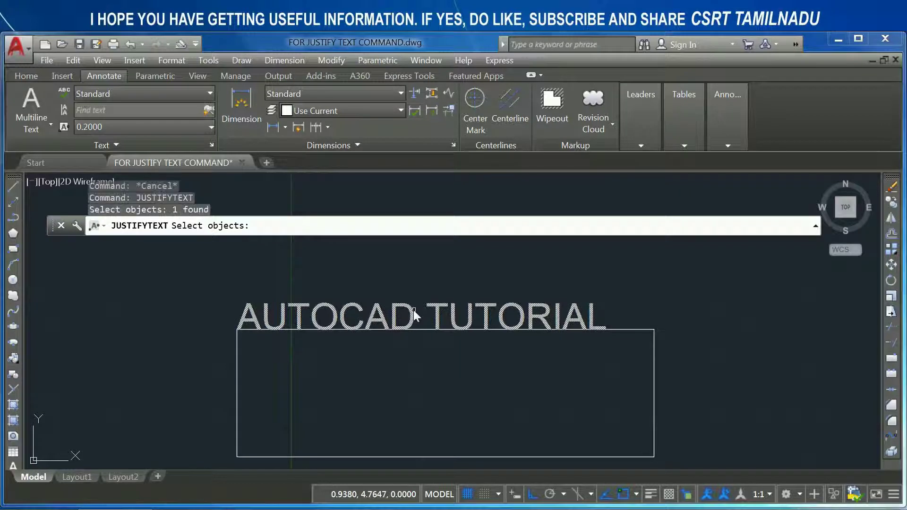
pyautogui.press('Return')
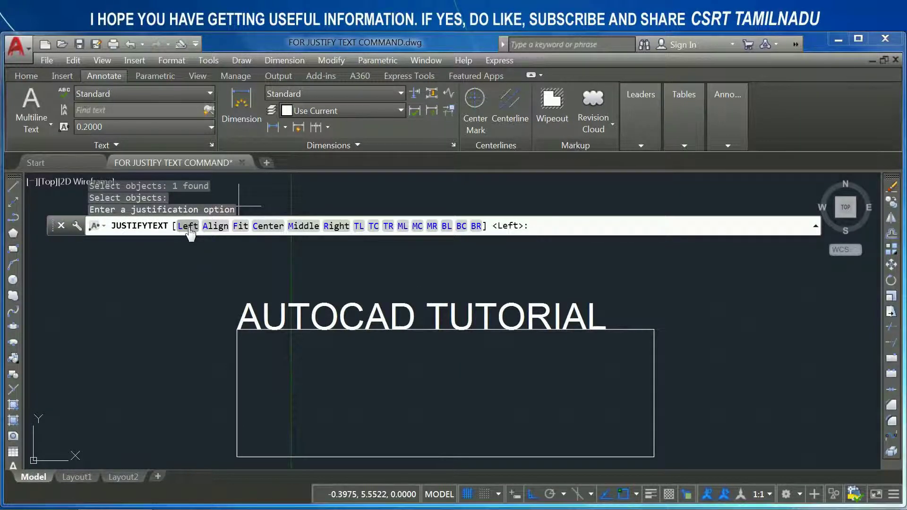
pyautogui.click(189, 226)
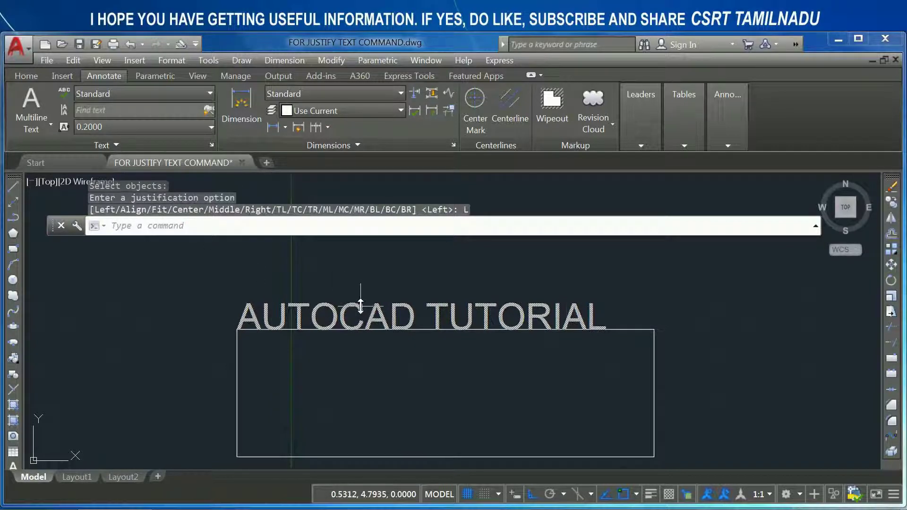
# Retype the title text in lowercase as 'autocad tutorial'.
pyautogui.doubleClick(373, 315)
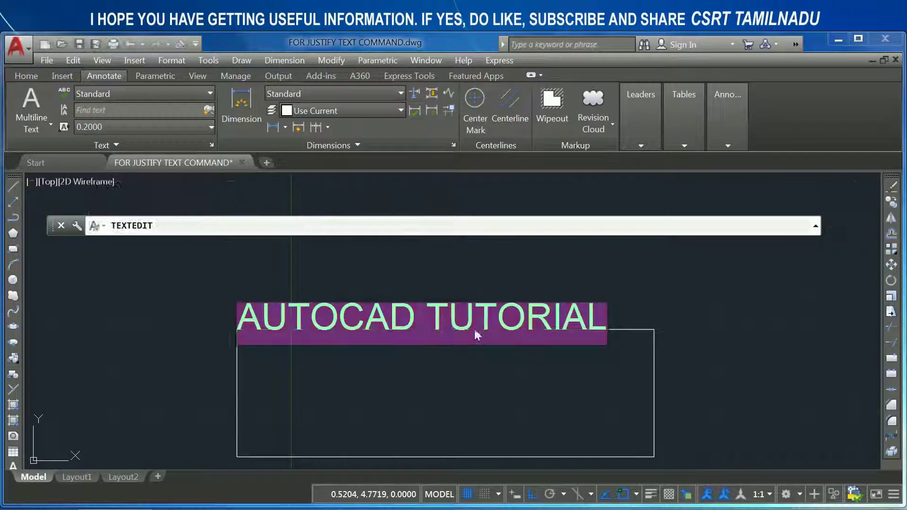
pyautogui.click(594, 324)
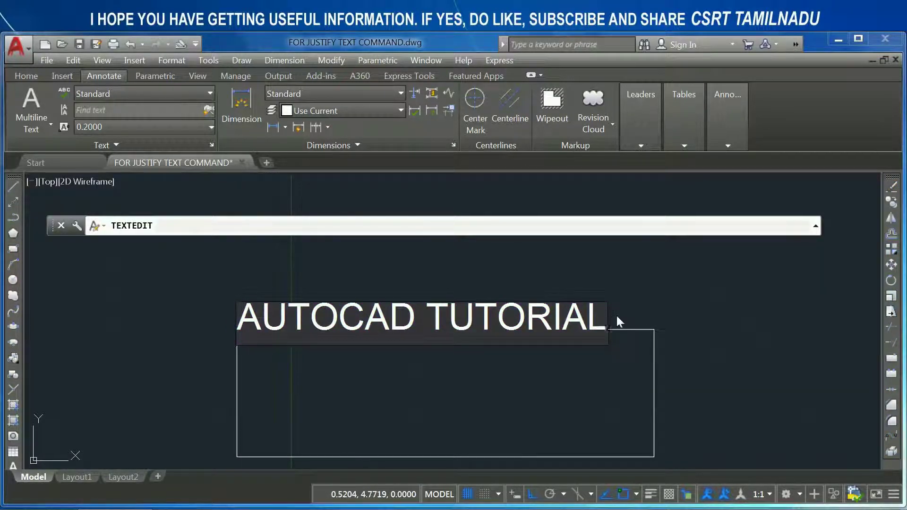
pyautogui.hotkey('ctrl', 'a')
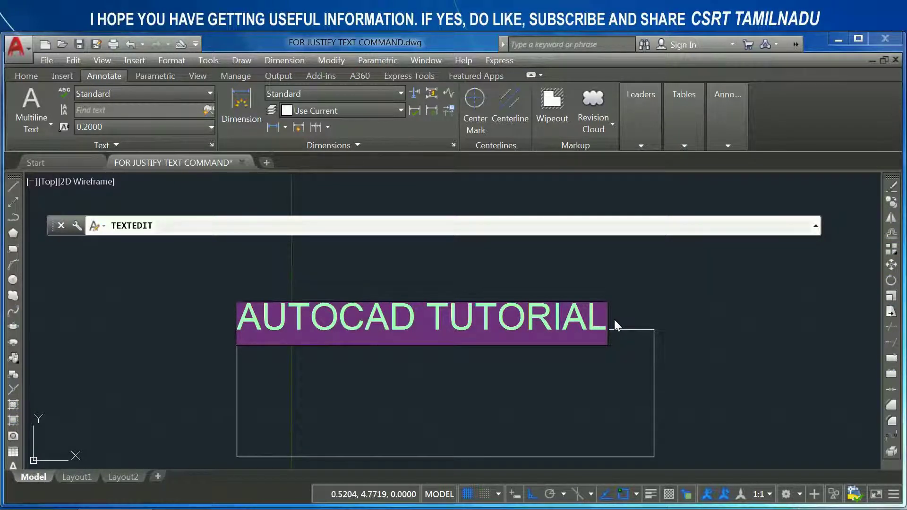
pyautogui.write('auto')
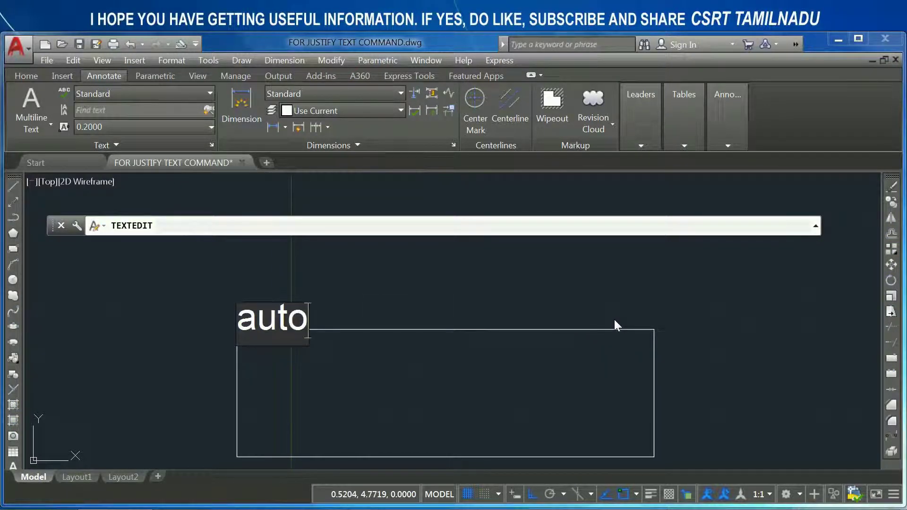
pyautogui.write('cad ')
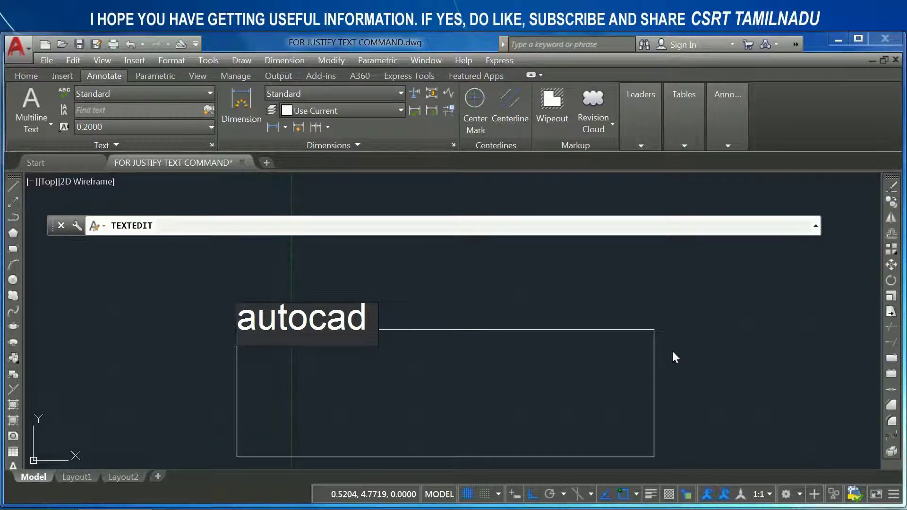
pyautogui.write('tutorial')
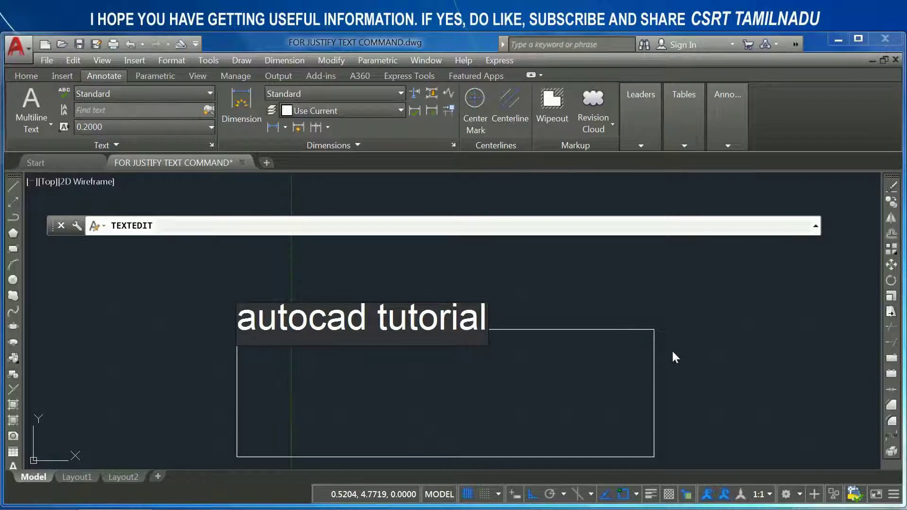
pyautogui.click(570, 381)
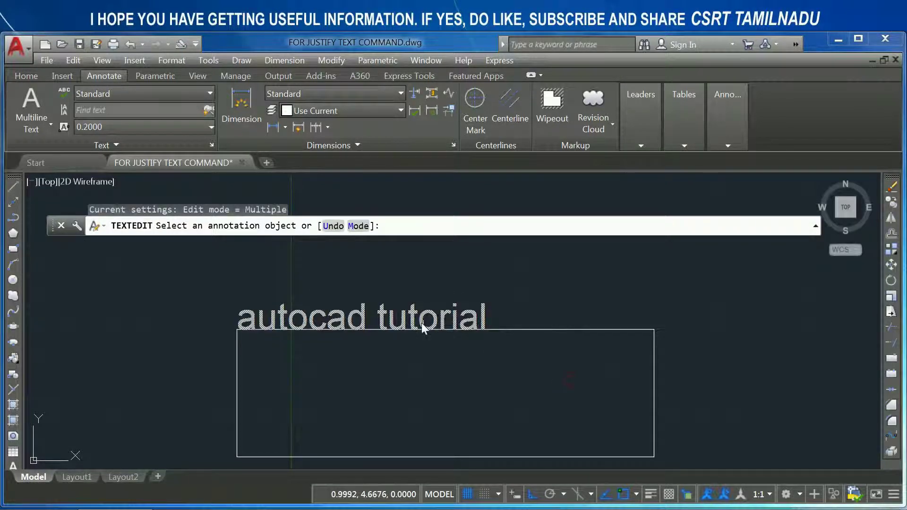
# Apply Align justification to the autocad tutorial text via JUSTIFYTEXT.
pyautogui.click(415, 365)
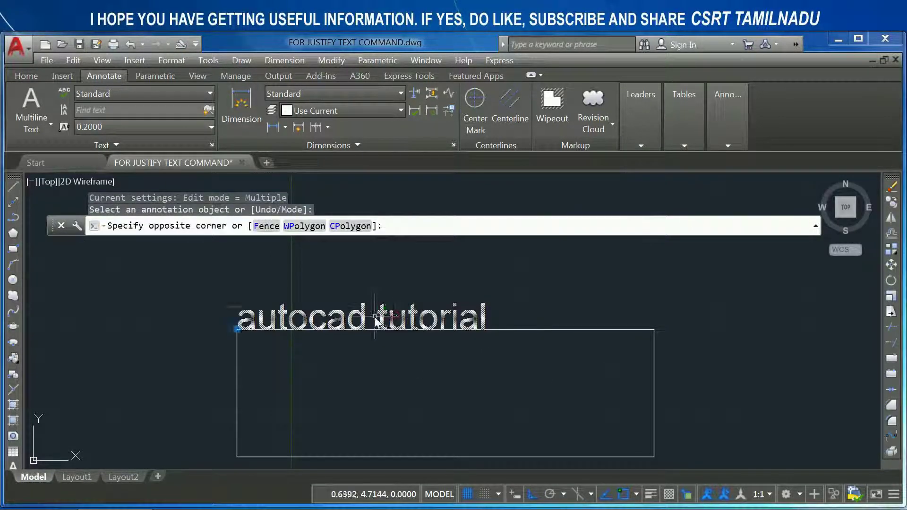
pyautogui.click(375, 317)
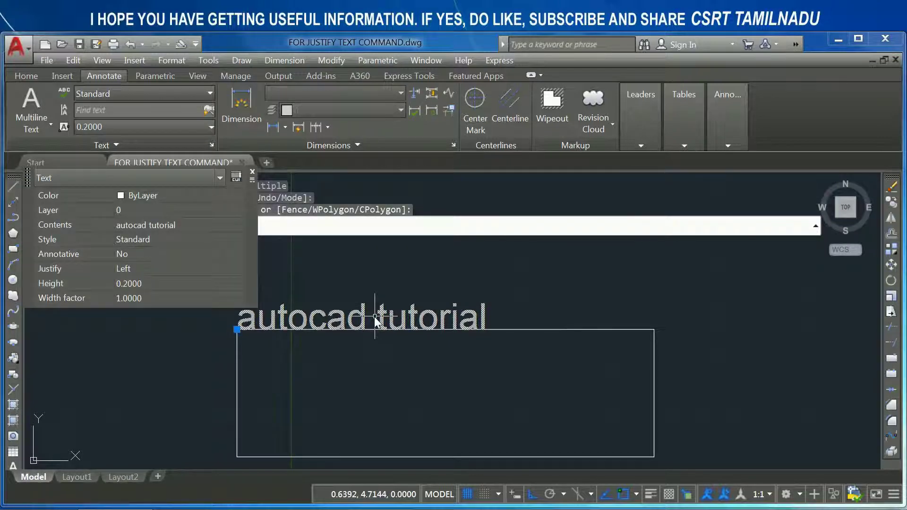
pyautogui.write('justifytext')
pyautogui.press('Return')
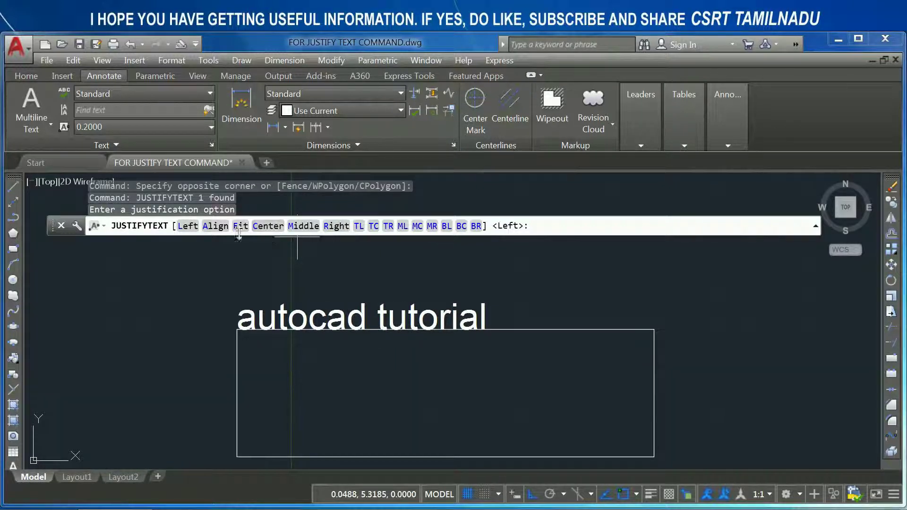
pyautogui.click(216, 226)
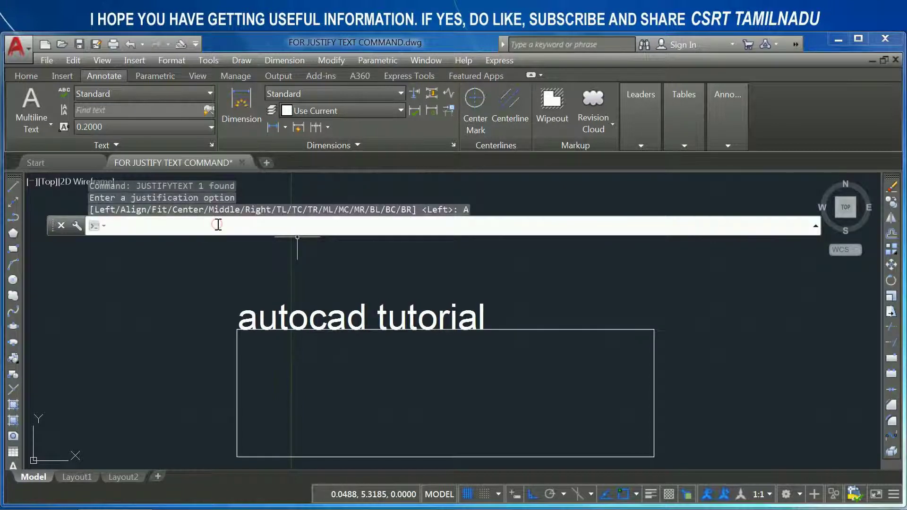
# Append '2018a;ka;sldallasdla;lal;' to the text, then cancel and undo the changes.
pyautogui.click(351, 324)
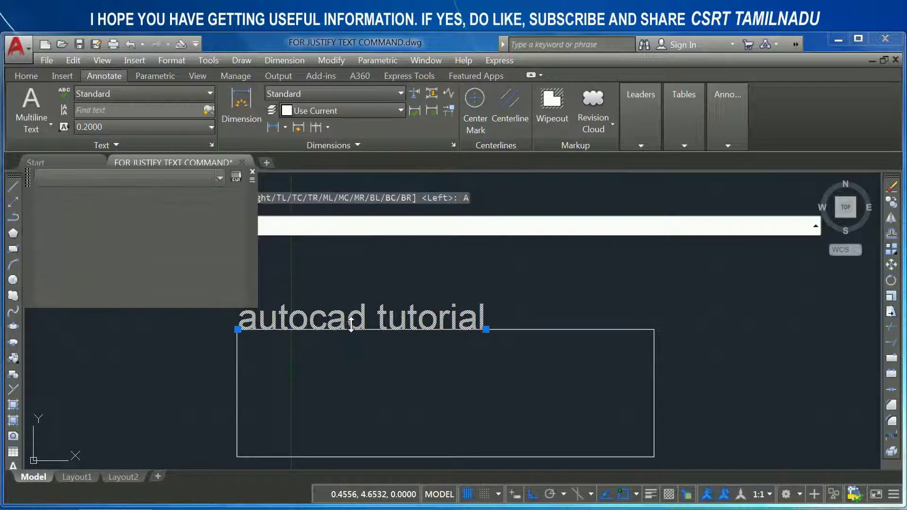
pyautogui.doubleClick(411, 326)
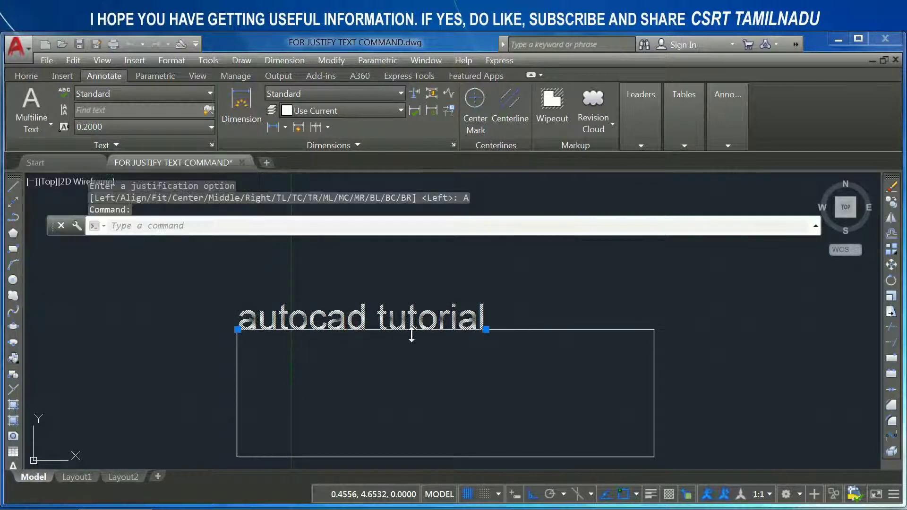
pyautogui.click(477, 321)
pyautogui.write('2081')
pyautogui.press('BackSpace')
pyautogui.press('BackSpace')
pyautogui.write('18a;ka;sldallasdla;lal;')
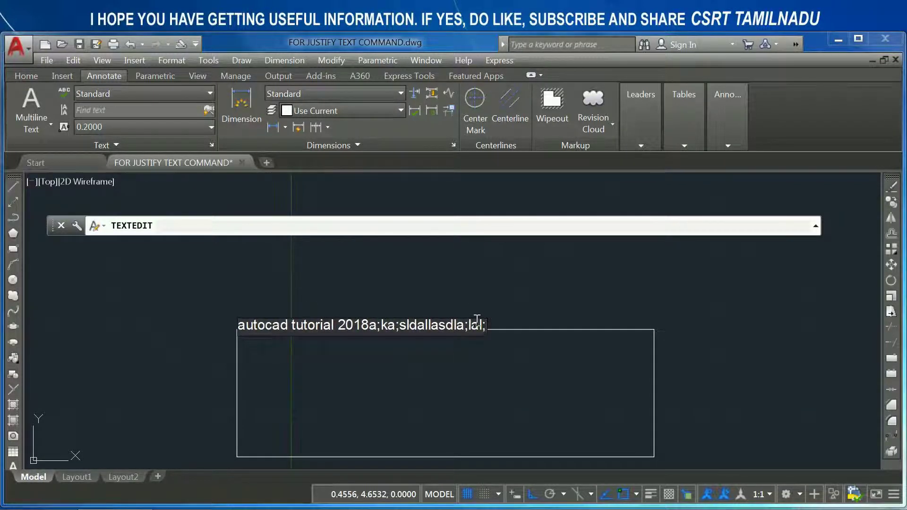
pyautogui.click(342, 356)
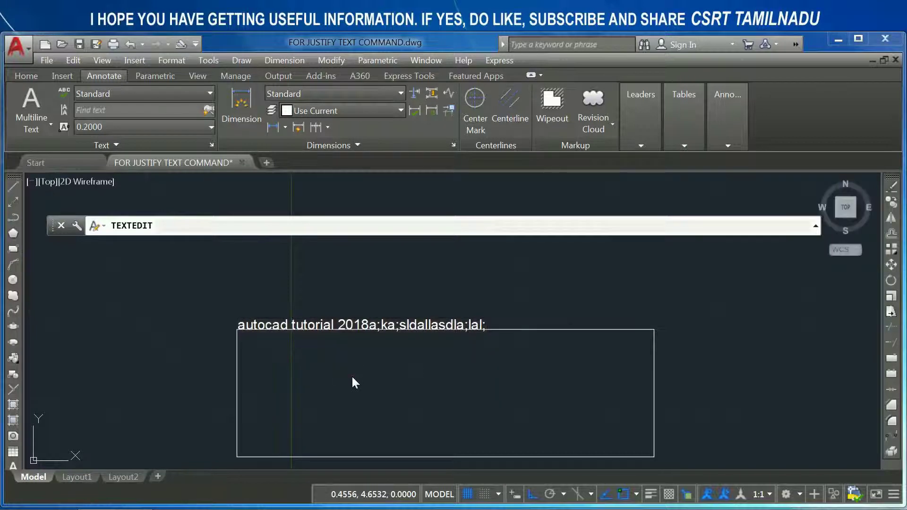
pyautogui.press('Escape')
pyautogui.press('Escape')
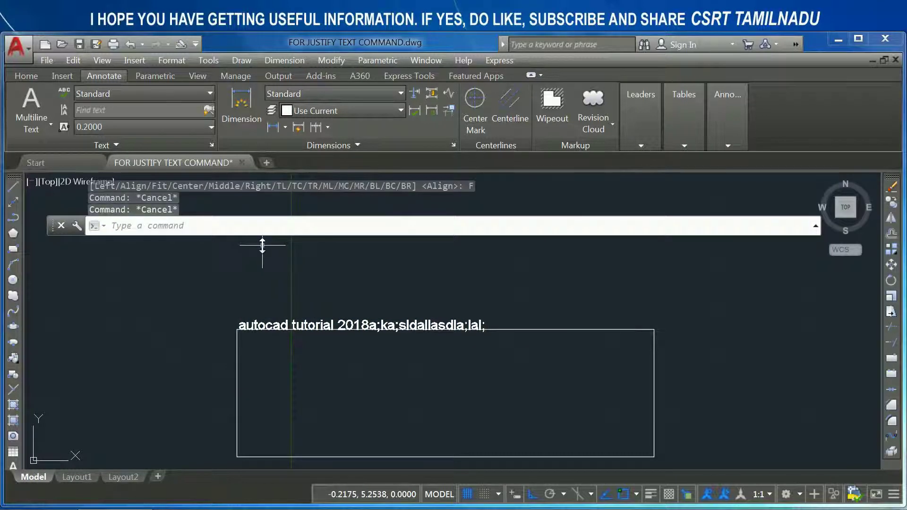
pyautogui.hotkey('ctrl', 'z')
pyautogui.hotkey('ctrl', 'z')
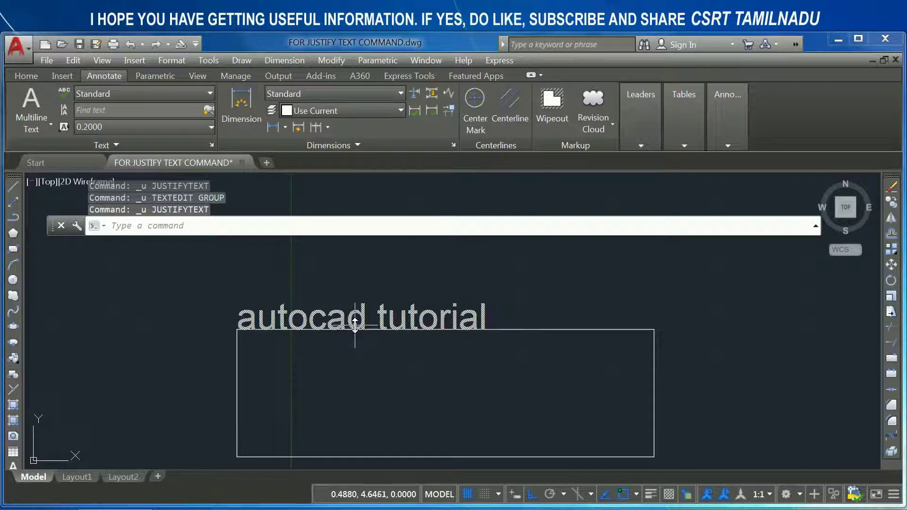
# Apply Fit justification to the selected autocad tutorial text.
pyautogui.click(355, 325)
pyautogui.write('ju')
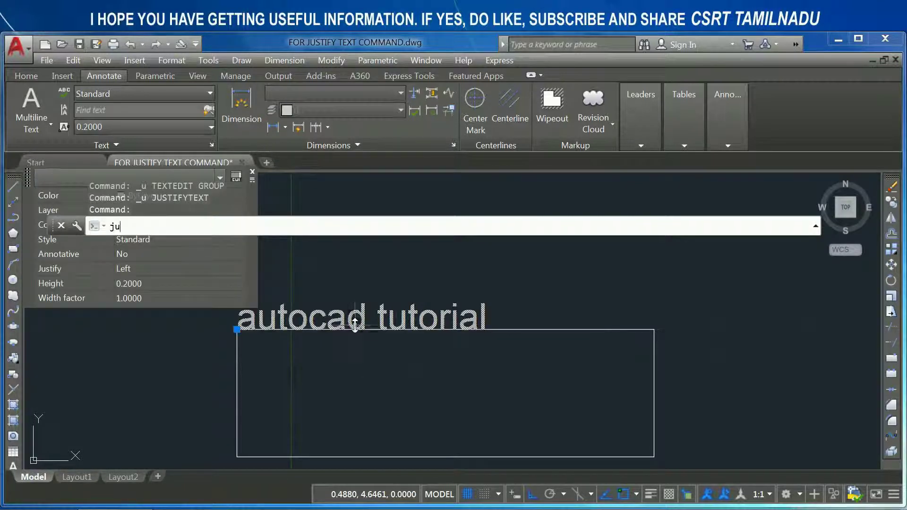
pyautogui.press('Return')
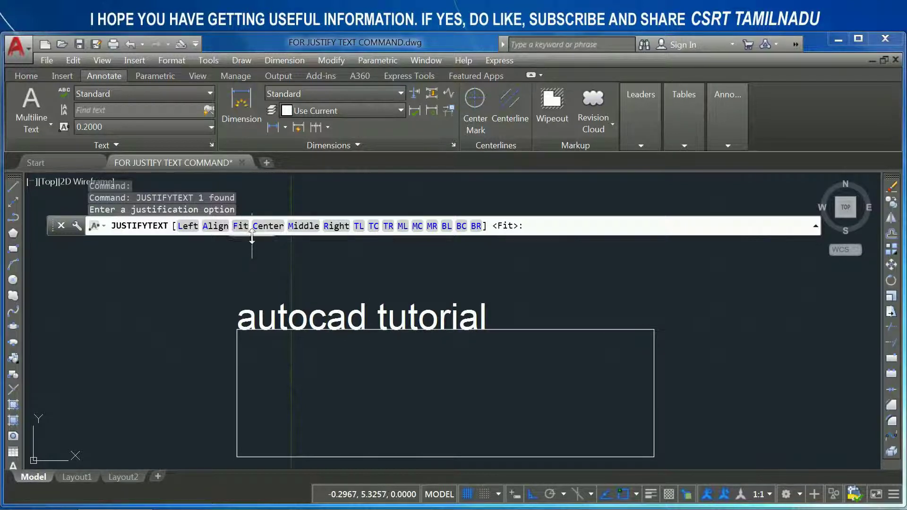
pyautogui.click(241, 227)
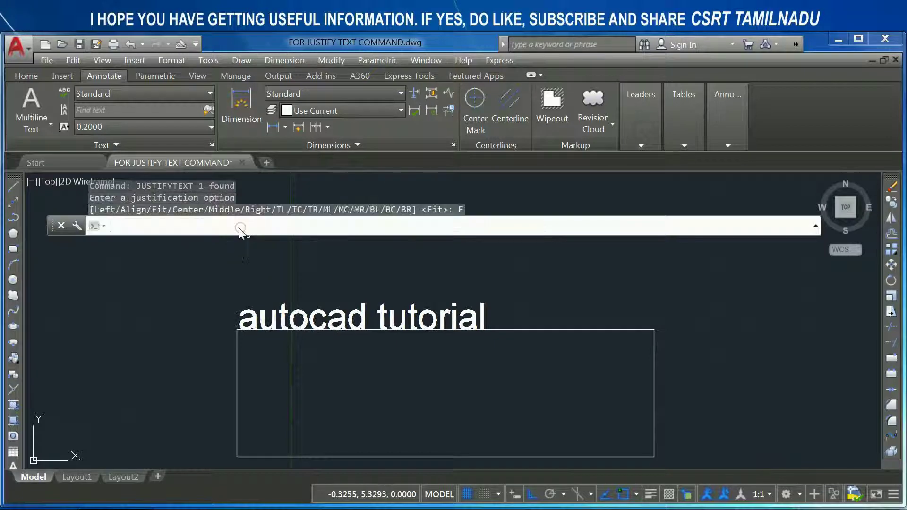
# Type test characters 'a;ak;alalakalka' at the text's end, delete some, then cancel the edit.
pyautogui.click(431, 321)
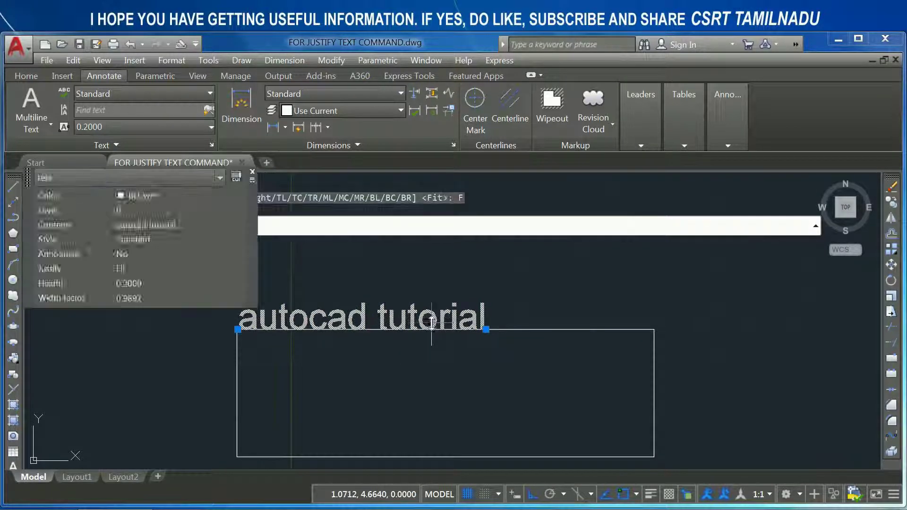
pyautogui.doubleClick(472, 331)
pyautogui.click(479, 326)
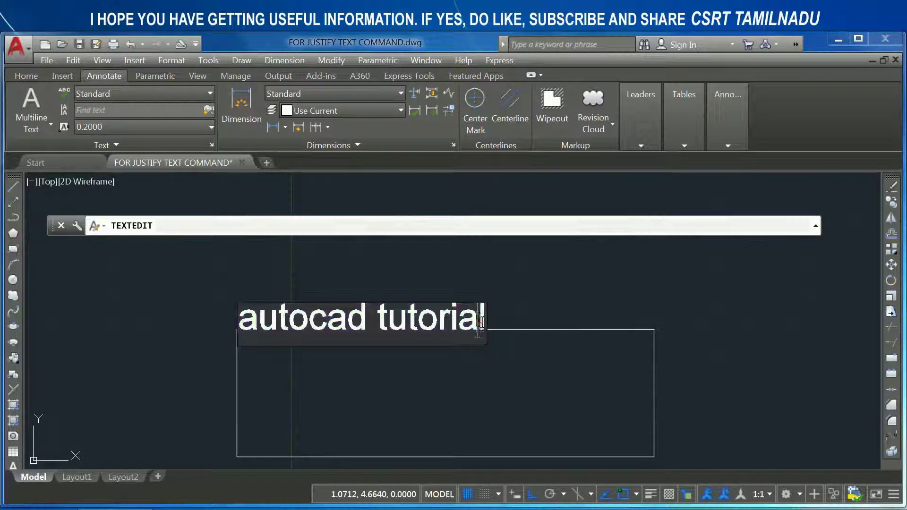
pyautogui.write('a;ak;alalakalka')
pyautogui.press('BackSpace')
pyautogui.press('BackSpace')
pyautogui.press('BackSpace')
pyautogui.press('BackSpace')
pyautogui.press('BackSpace')
pyautogui.press('BackSpace')
pyautogui.press('BackSpace')
pyautogui.press('BackSpace')
pyautogui.press('BackSpace')
pyautogui.press('BackSpace')
pyautogui.press('BackSpace')
pyautogui.press('BackSpace')
pyautogui.press('BackSpace')
pyautogui.press('BackSpace')
pyautogui.press('BackSpace')
pyautogui.press('BackSpace')
pyautogui.press('BackSpace')
pyautogui.press('BackSpace')
pyautogui.press('BackSpace')
pyautogui.press('BackSpace')
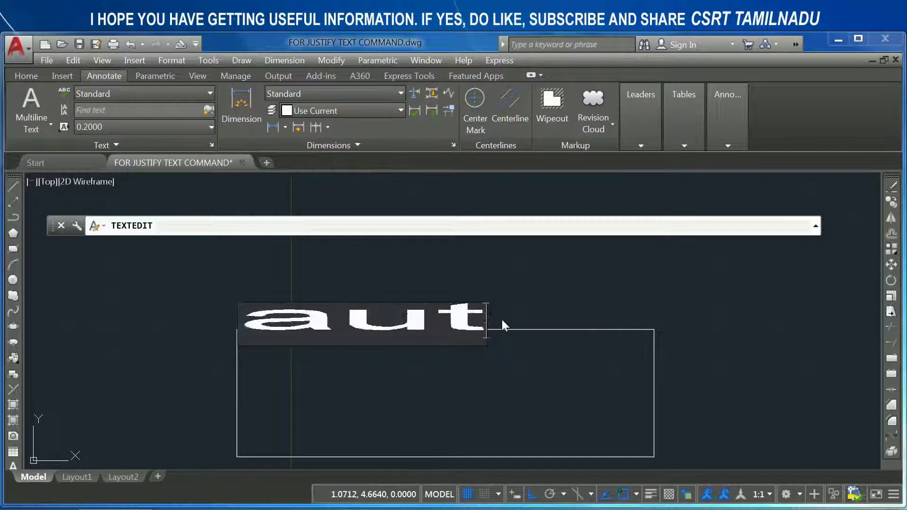
pyautogui.press('BackSpace')
pyautogui.press('Escape')
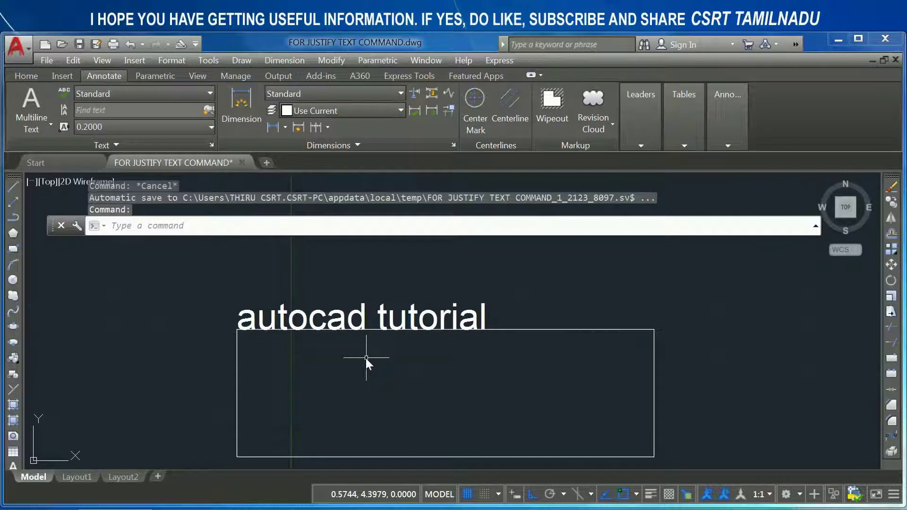
# Give the autocad tutorial text Center justification with JUSTIFYTEXT.
pyautogui.write('ustifytext')
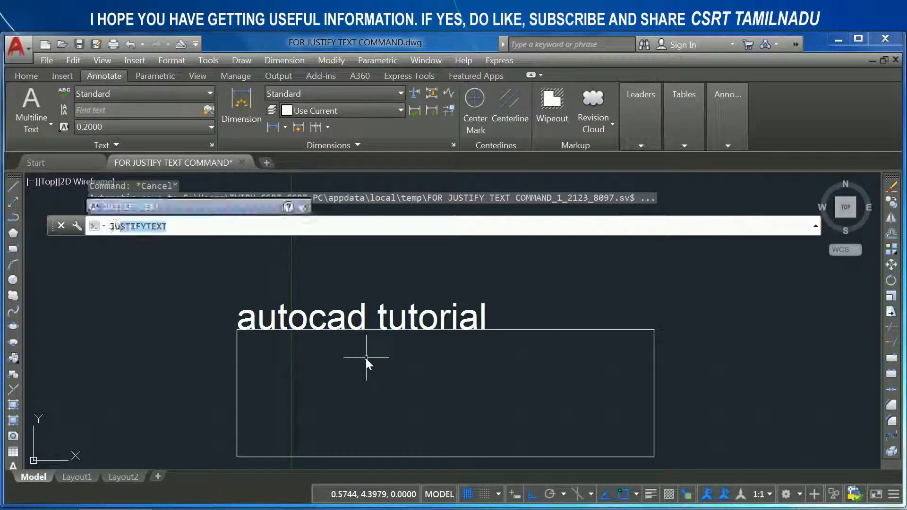
pyautogui.press('Return')
pyautogui.click(355, 314)
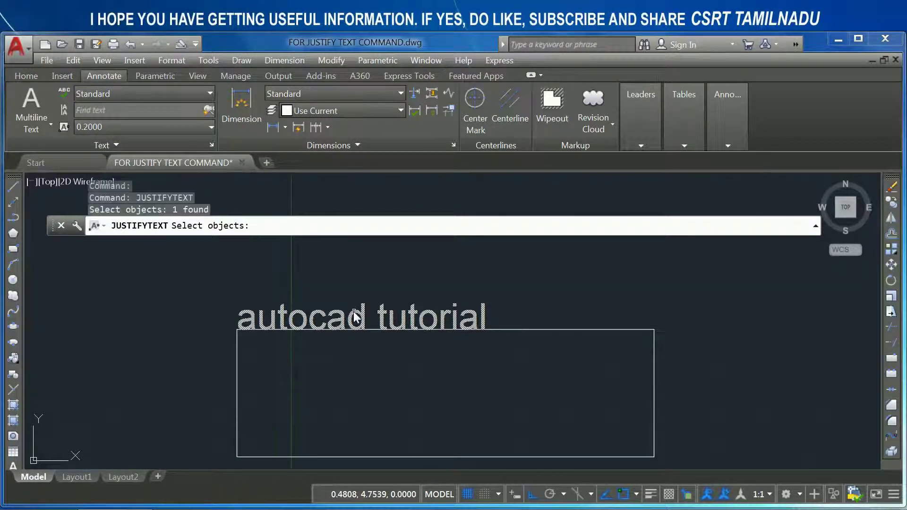
pyautogui.press('Return')
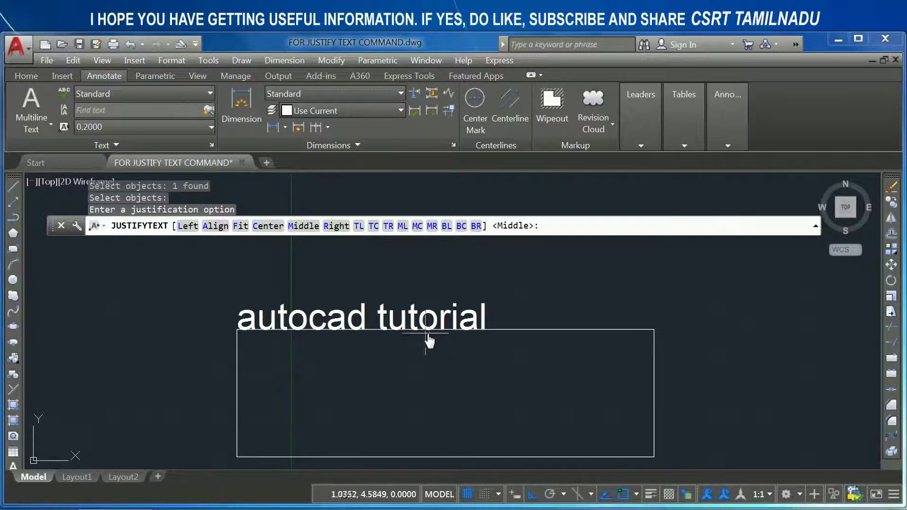
pyautogui.moveTo(463, 380); pyautogui.dragTo(485, 335, button='middle')
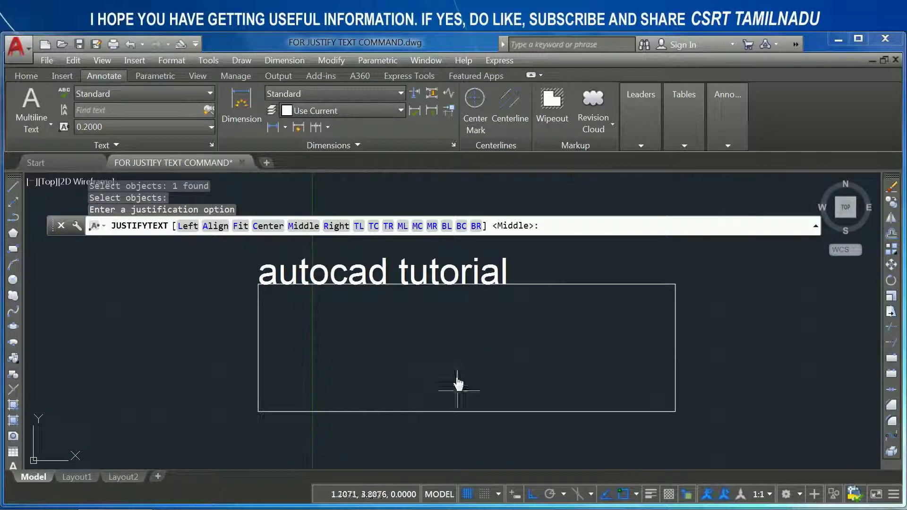
pyautogui.click(268, 226)
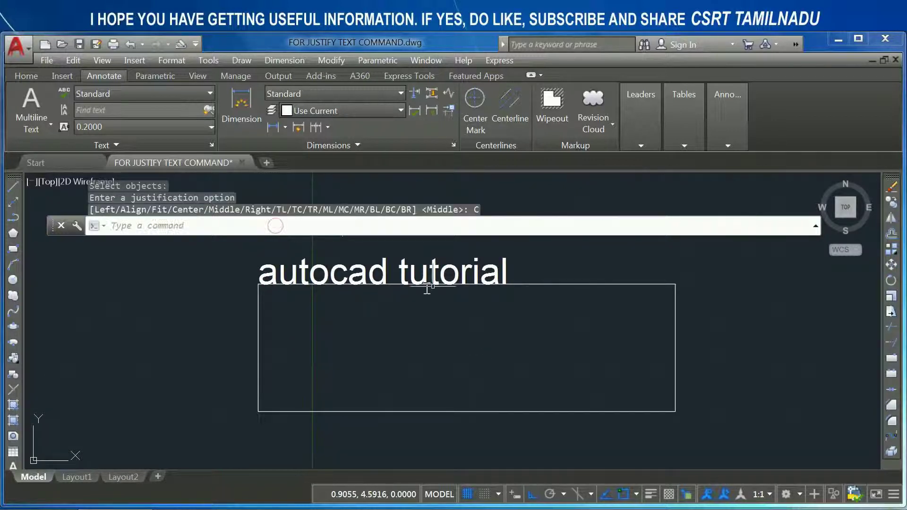
# Append '2018aaaaaaaaaaaaa' to the centered text and close the editor.
pyautogui.doubleClick(506, 277)
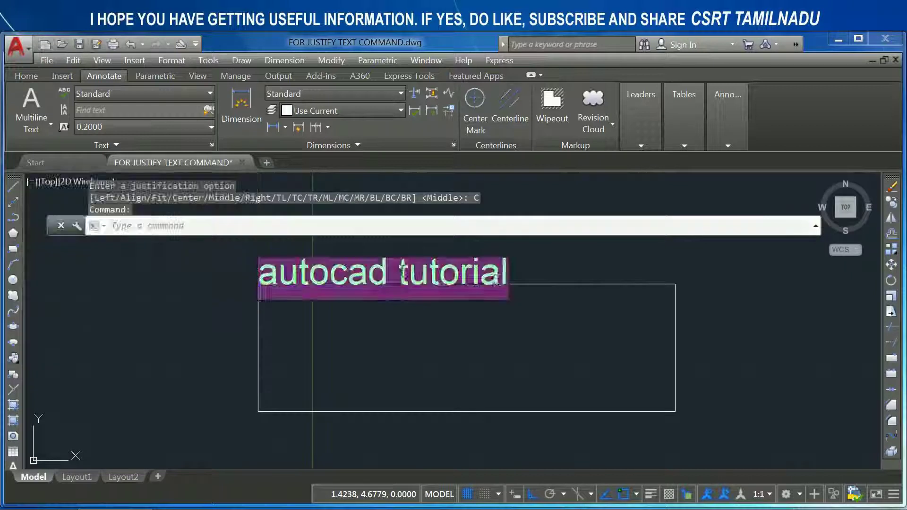
pyautogui.click(504, 285)
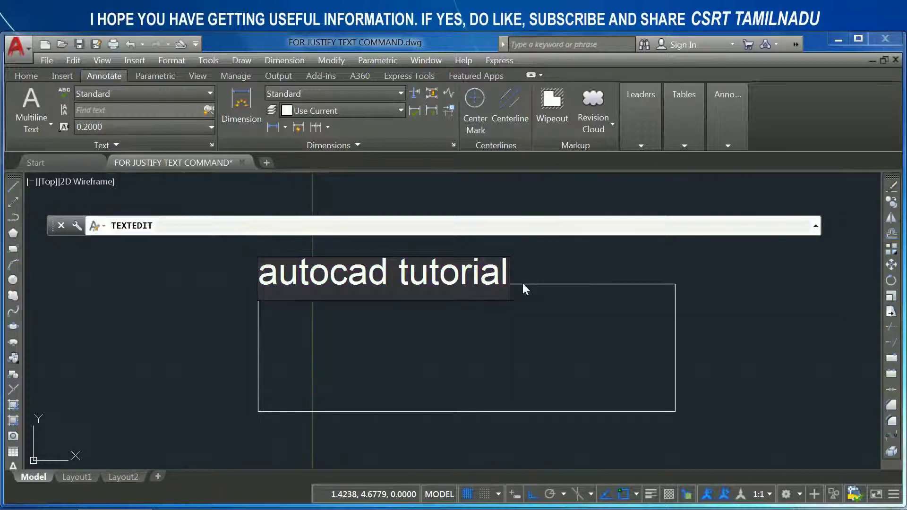
pyautogui.write(' 20')
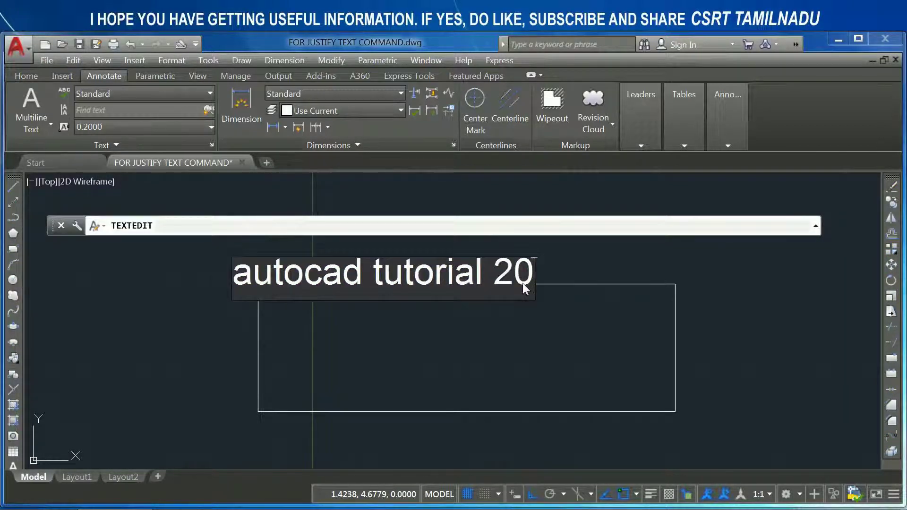
pyautogui.write('18')
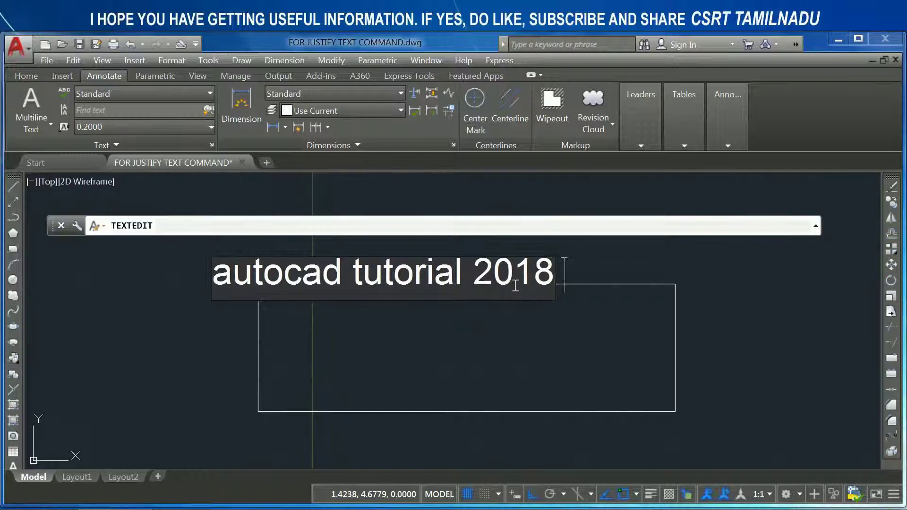
pyautogui.write('aaaaaaaaaaaa')
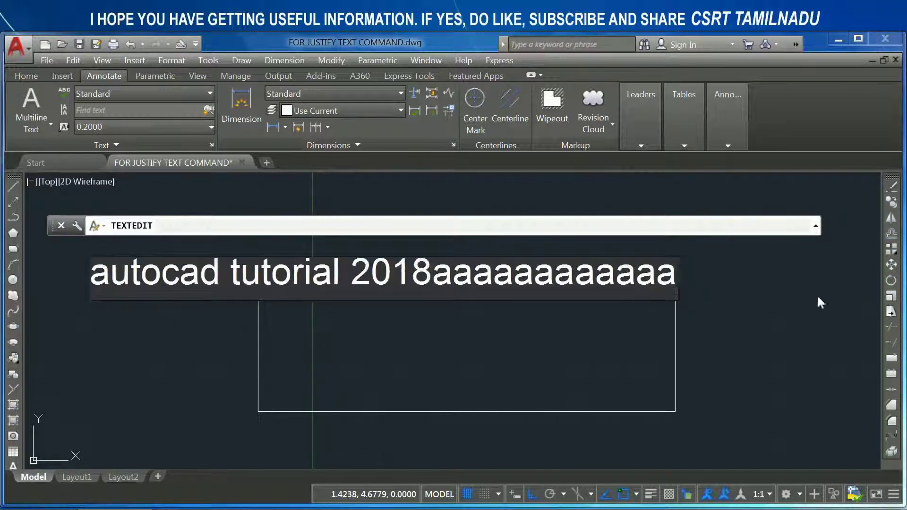
pyautogui.write('a')
pyautogui.click(620, 336)
pyautogui.press('Escape')
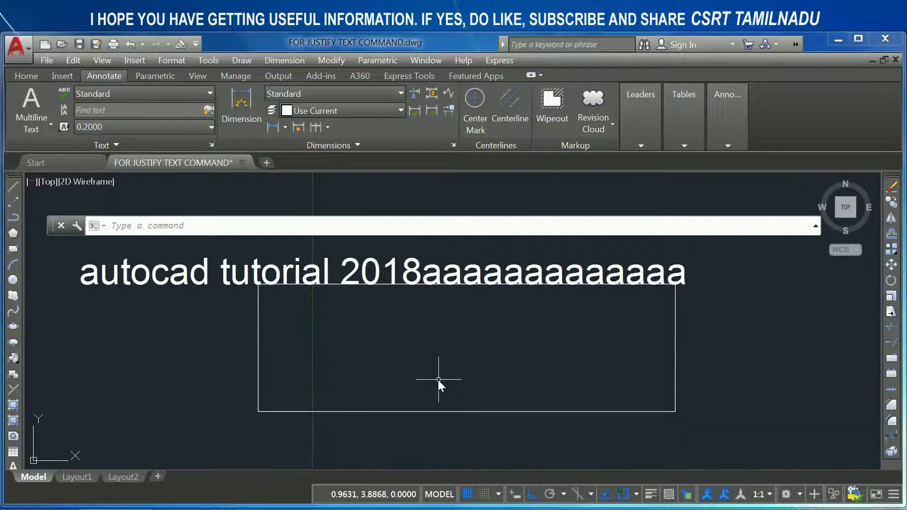
pyautogui.press('Tab')
pyautogui.write('Text')
pyautogui.press('Return')
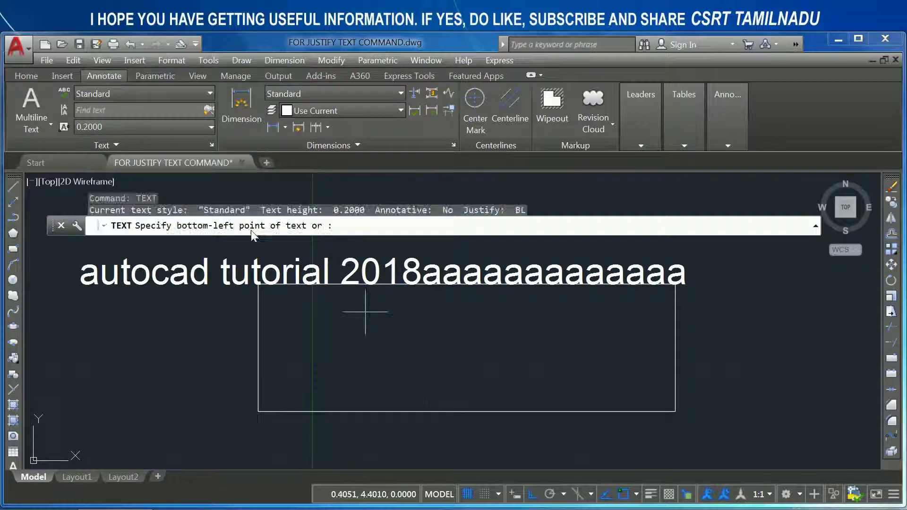
pyautogui.click(351, 226)
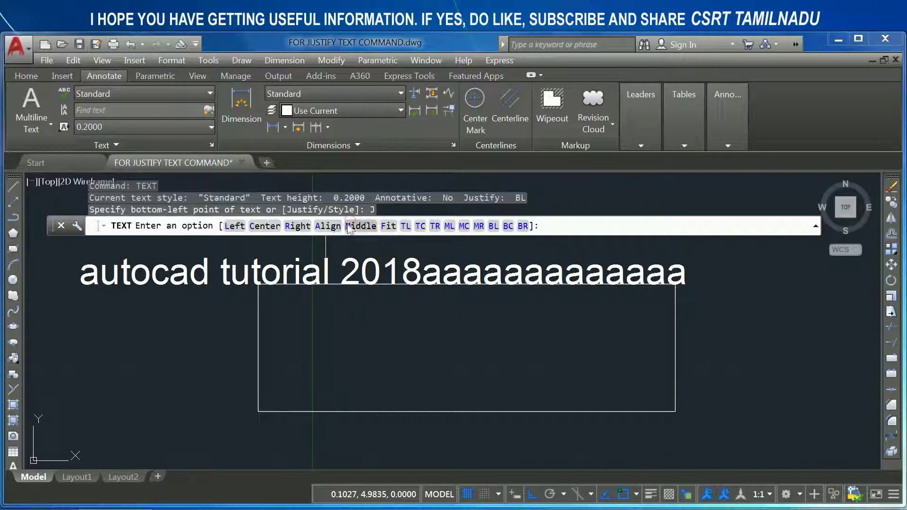
pyautogui.click(271, 225)
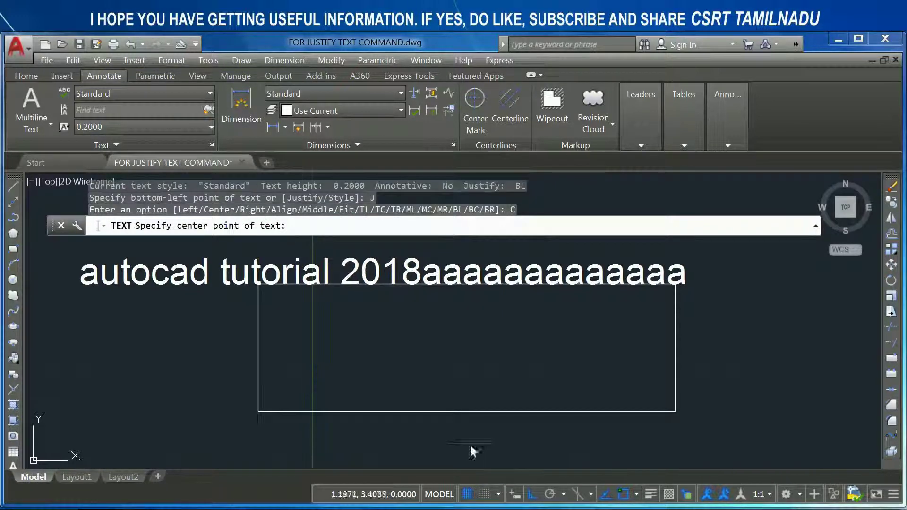
pyautogui.click(467, 411)
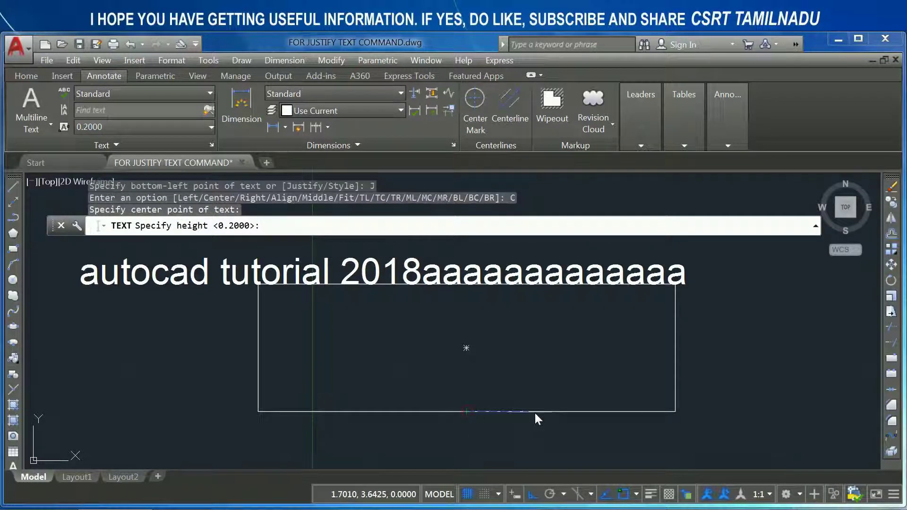
pyautogui.press('Return')
pyautogui.press('Return')
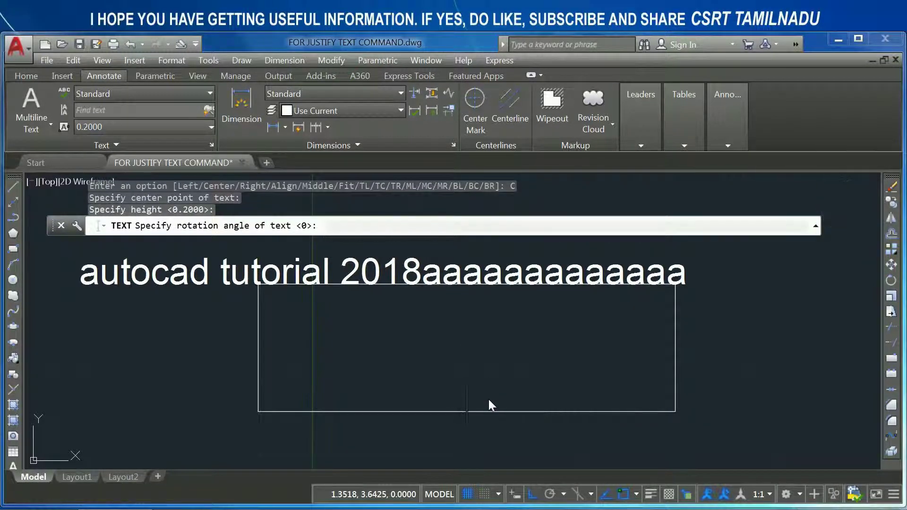
pyautogui.write('csrt')
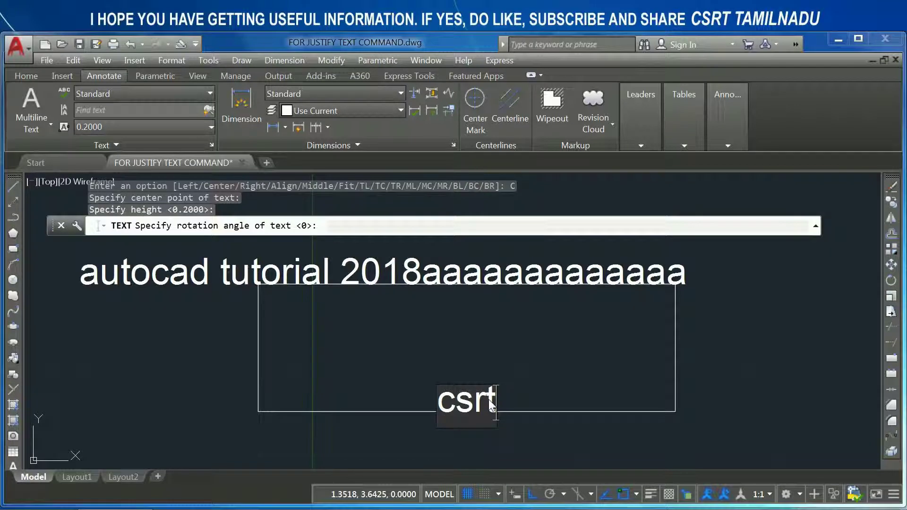
pyautogui.press('Return')
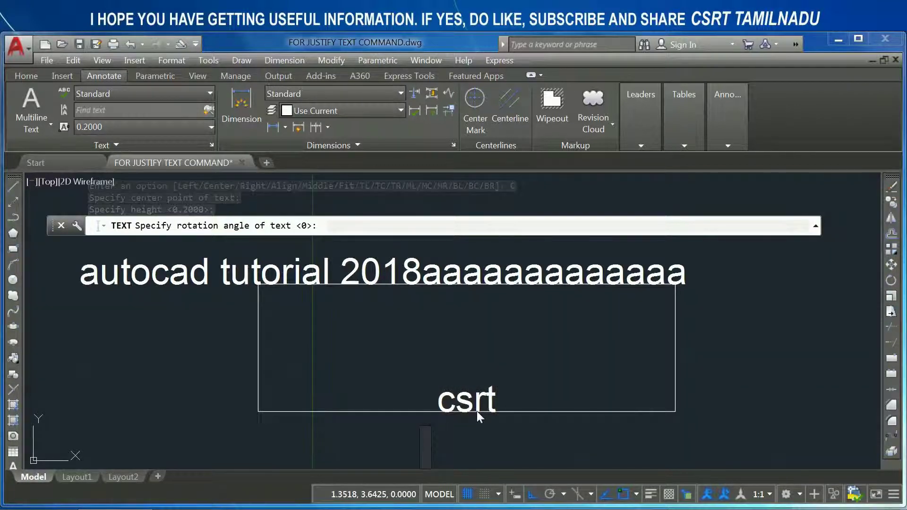
pyautogui.press('Return')
pyautogui.click(472, 409)
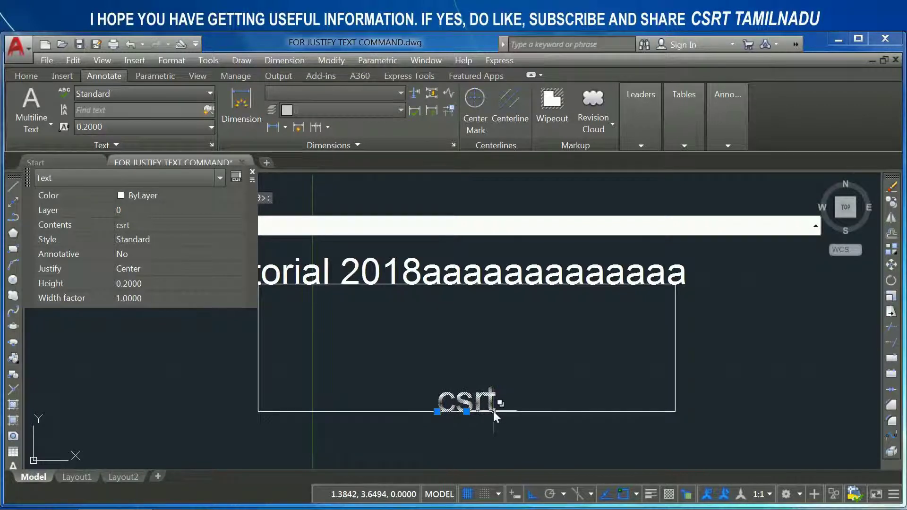
pyautogui.press('Escape')
pyautogui.press('Escape')
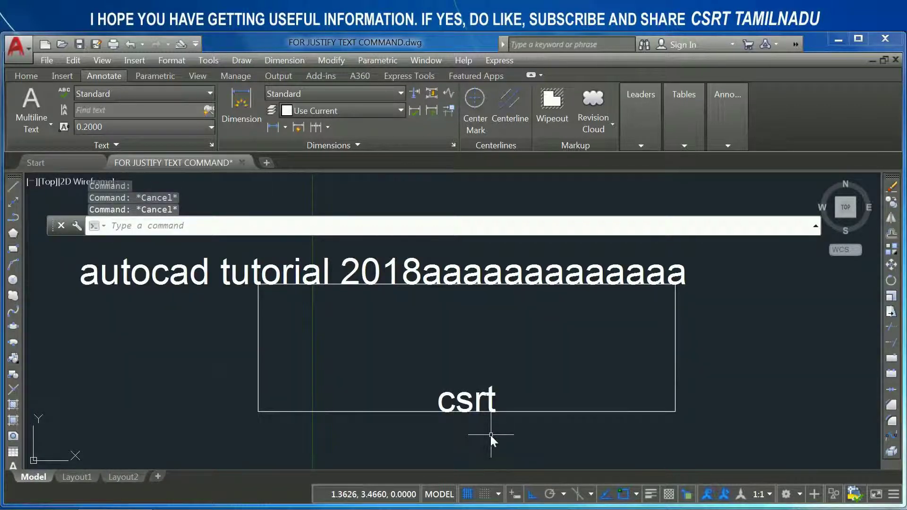
pyautogui.write('ju')
# Give the tutorial text line Middle justification.
pyautogui.press('Return')
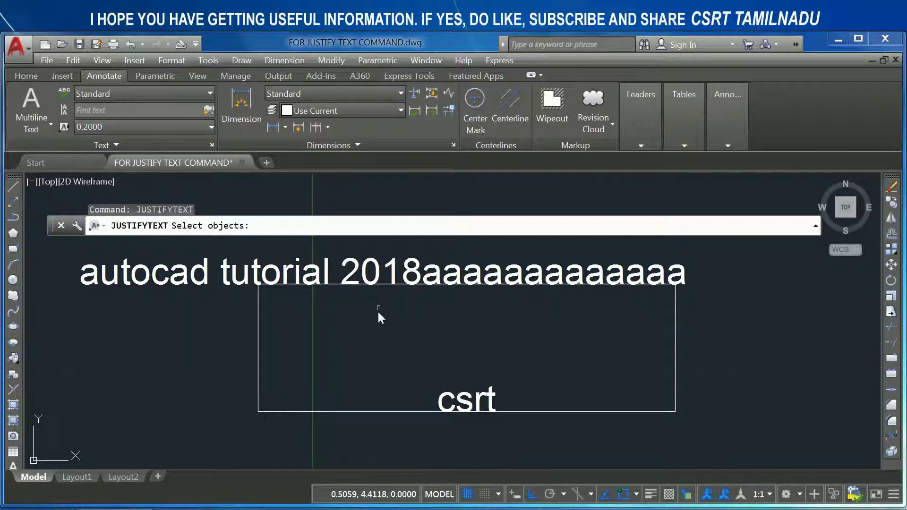
pyautogui.click(409, 273)
pyautogui.press('Return')
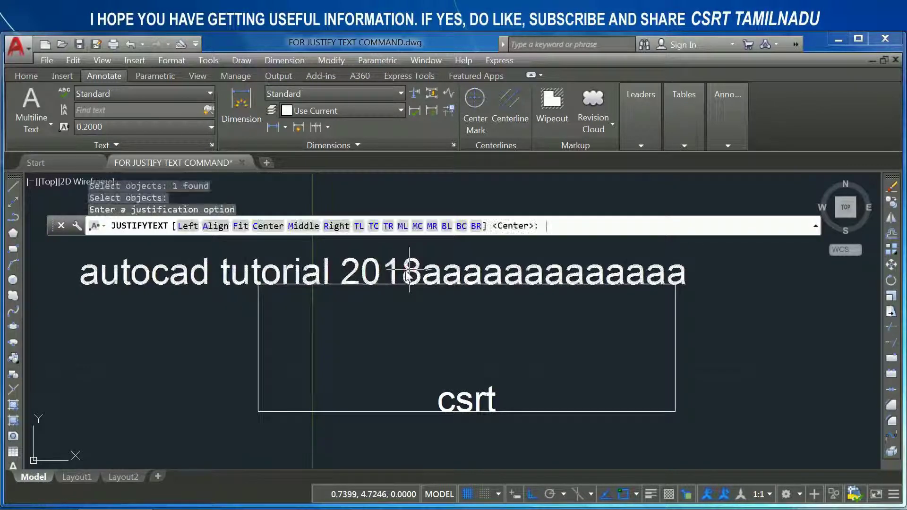
pyautogui.click(304, 226)
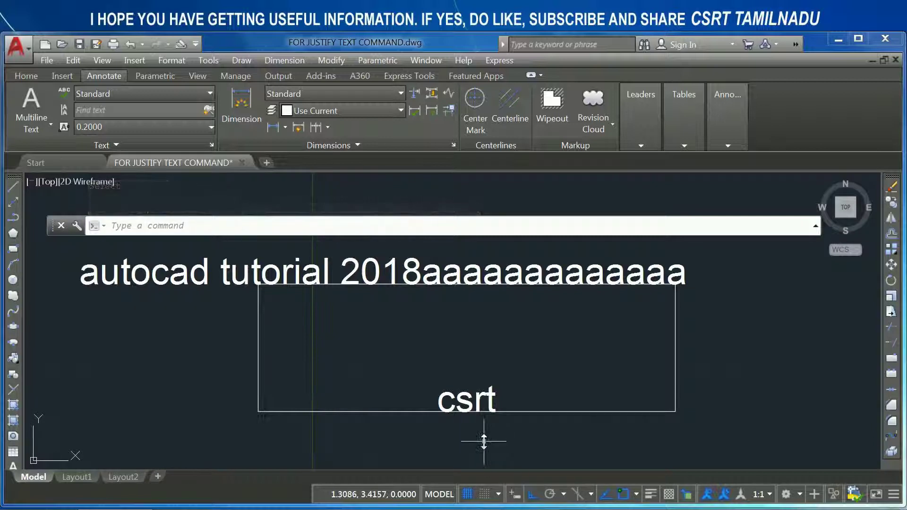
# Add a Middle-justified 'csrt' text below it with default height and zero rotation, then select it.
pyautogui.write('T')
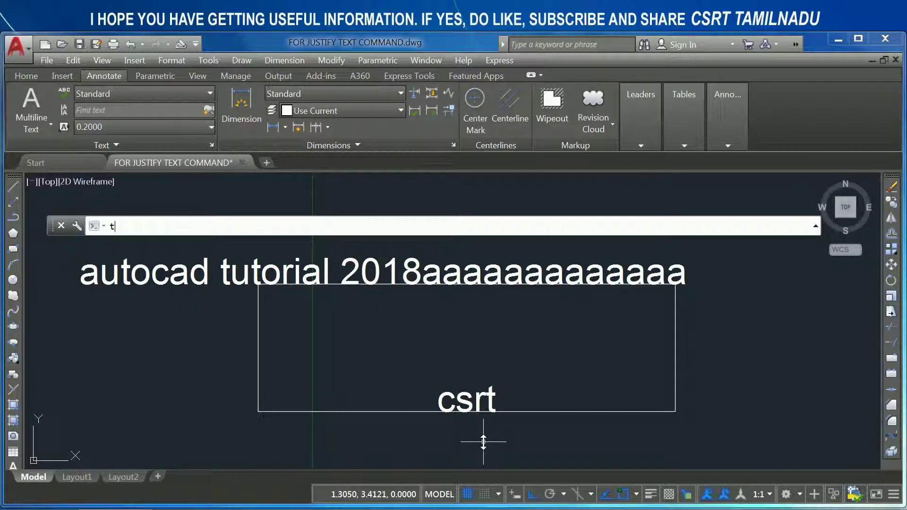
pyautogui.write('Ex')
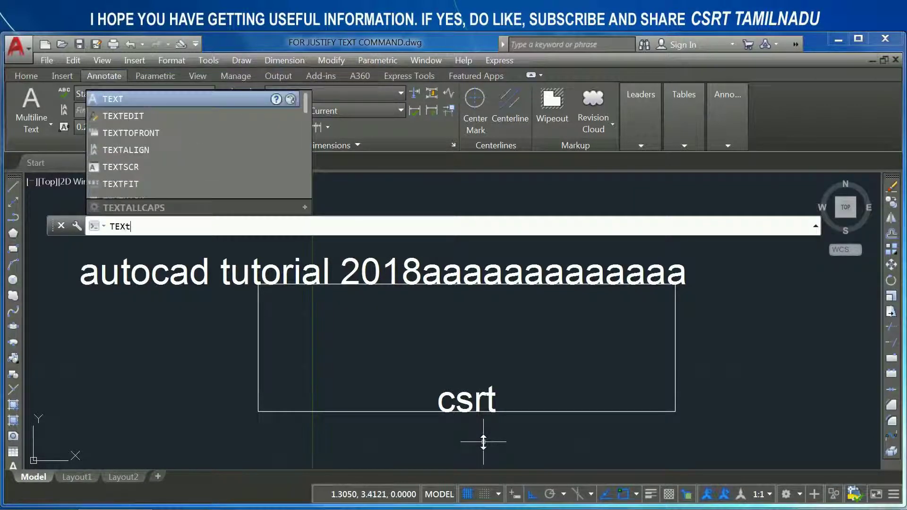
pyautogui.press('Return')
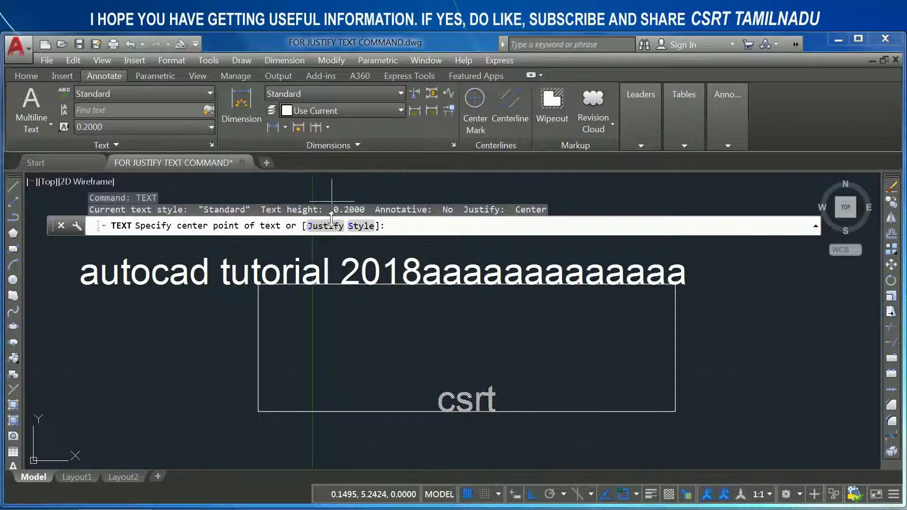
pyautogui.click(330, 226)
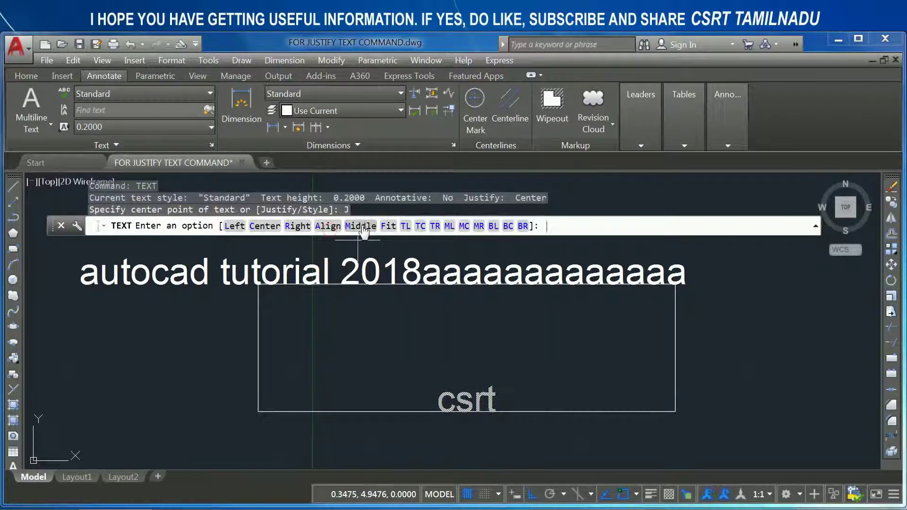
pyautogui.click(361, 226)
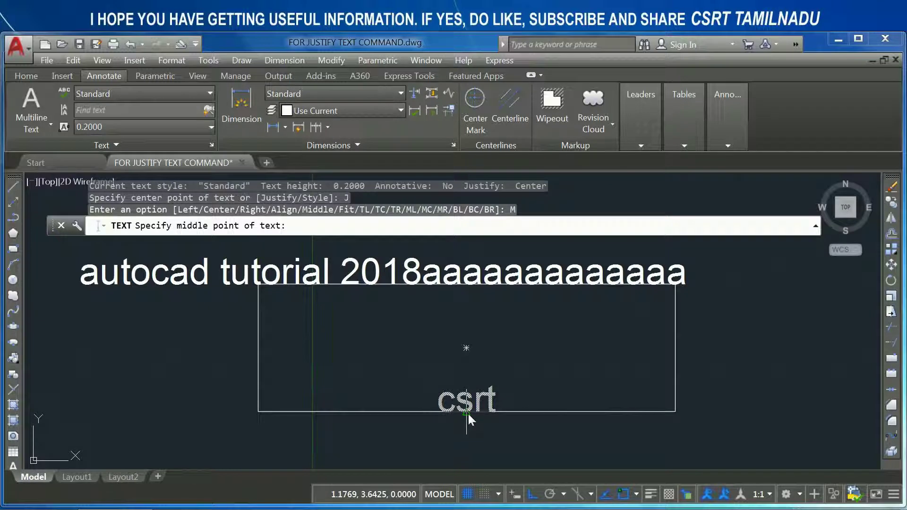
pyautogui.click(467, 413)
pyautogui.press('Return')
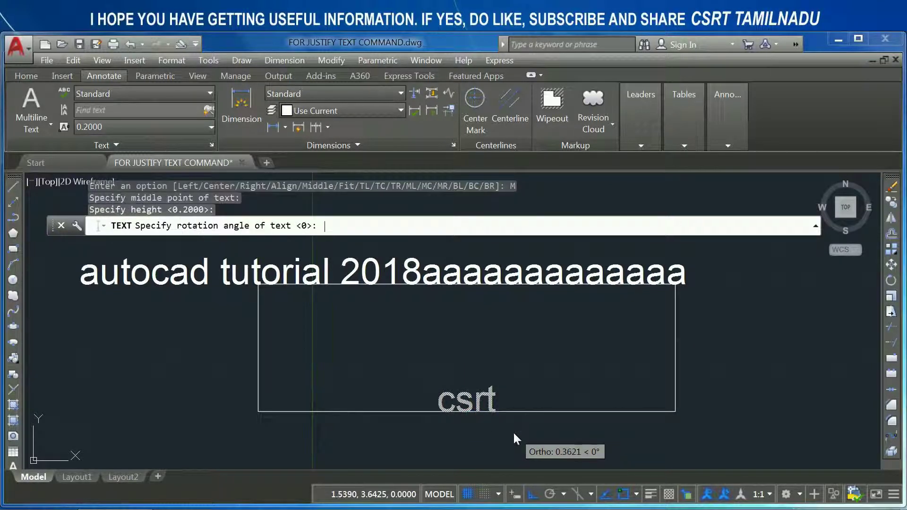
pyautogui.press('Return')
pyautogui.write('cs')
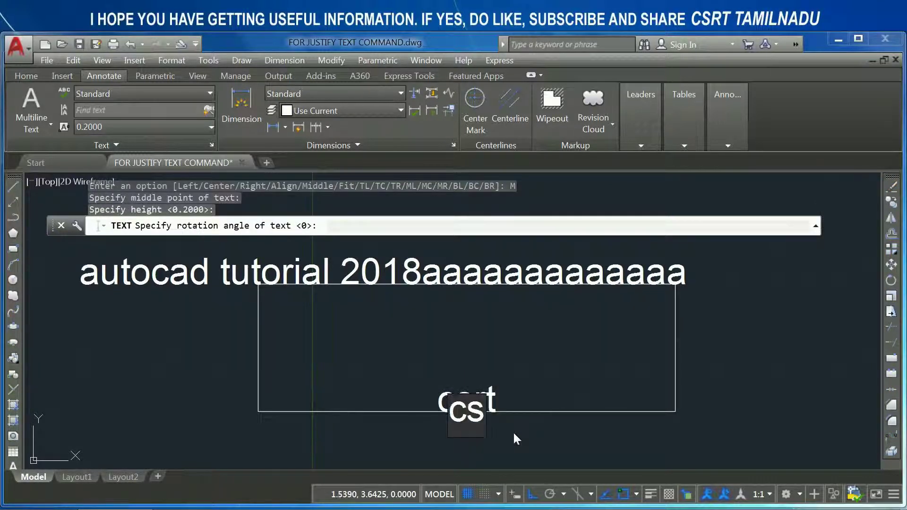
pyautogui.write('rt')
pyautogui.press('Return')
pyautogui.press('Return')
pyautogui.scroll(2, 477, 426)
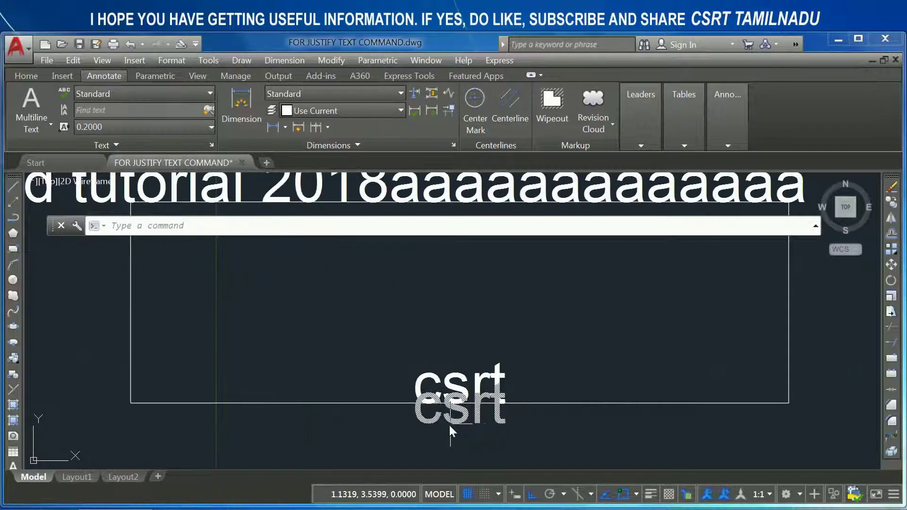
pyautogui.click(456, 422)
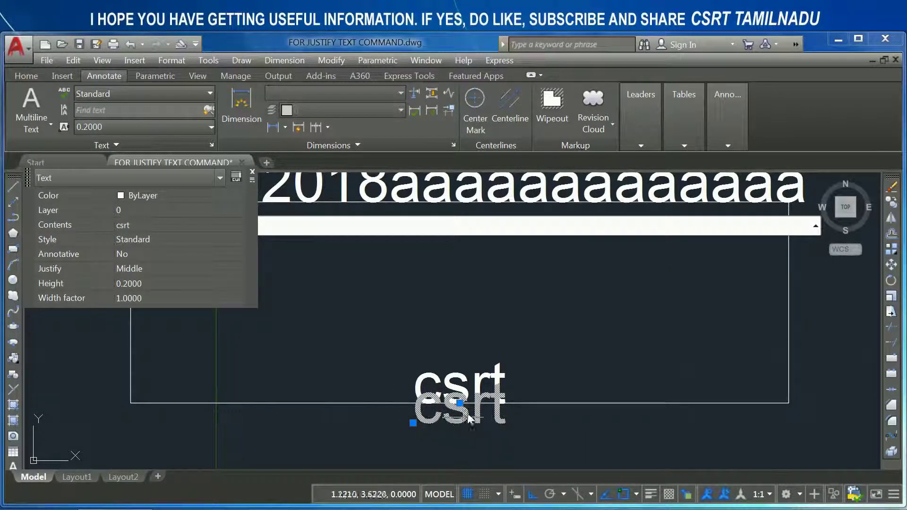
# Compare the two csrt texts, then window-select and erase both.
pyautogui.scroll(2, 459, 408)
pyautogui.scroll(2, 458, 401)
pyautogui.scroll(-2, 453, 397)
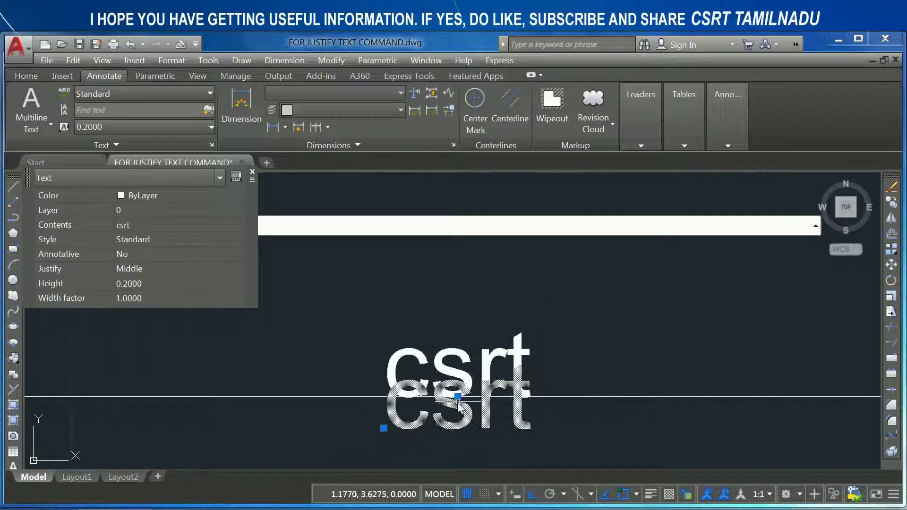
pyautogui.press('Escape')
pyautogui.press('Escape')
pyautogui.click(452, 350)
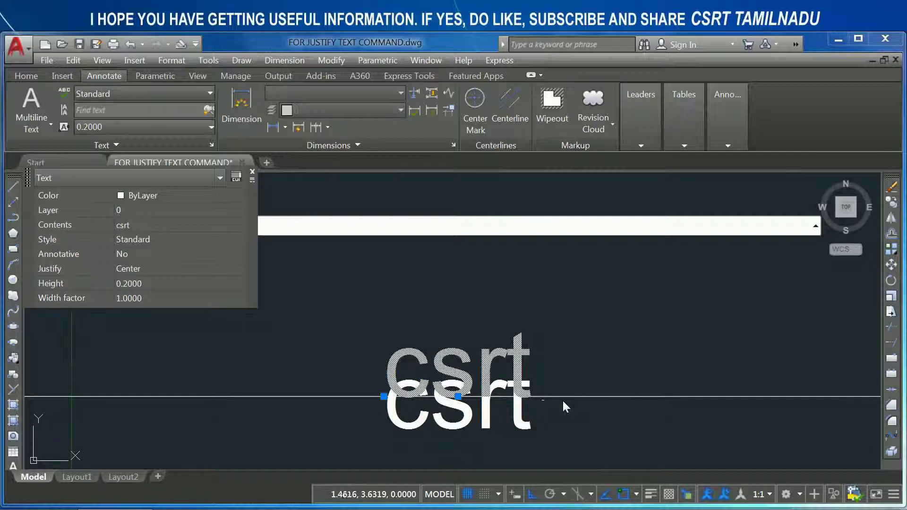
pyautogui.press('Escape')
pyautogui.click(553, 413)
pyautogui.click(540, 365)
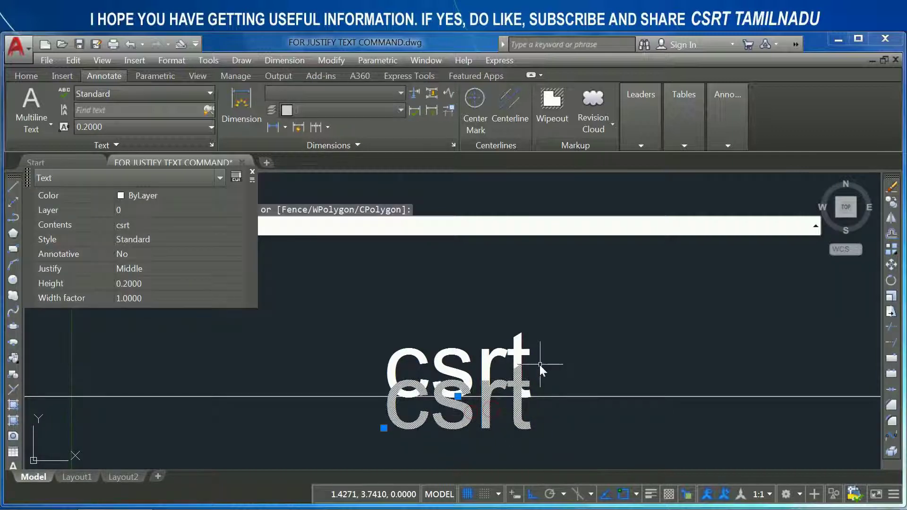
pyautogui.press('Delete')
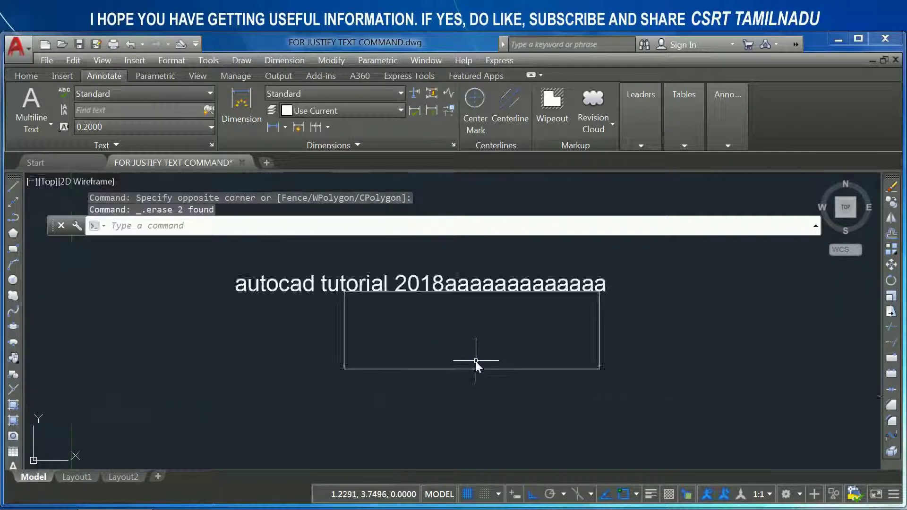
# Right-justify the window-selected tutorial text line with JUSTIFYTEXT.
pyautogui.write('Jjustifytext')
pyautogui.press('Return')
pyautogui.click(403, 298)
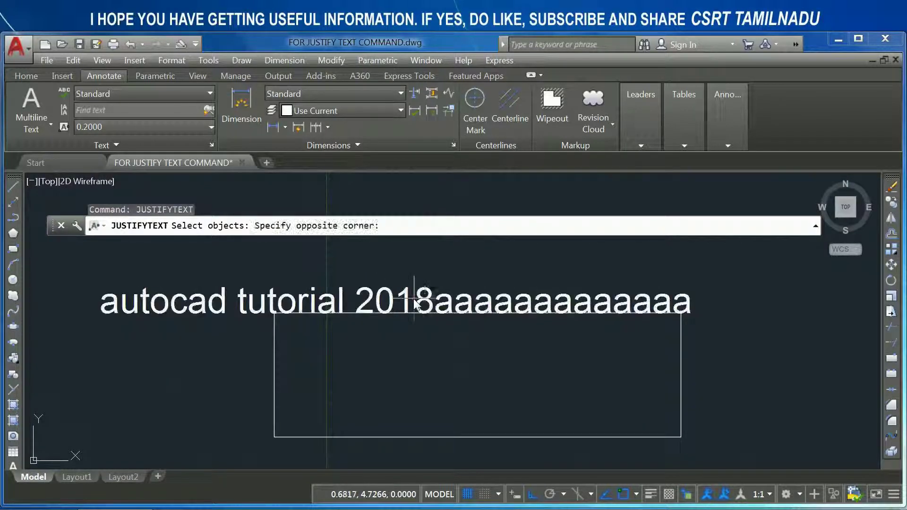
pyautogui.click(378, 300)
pyautogui.press('Return')
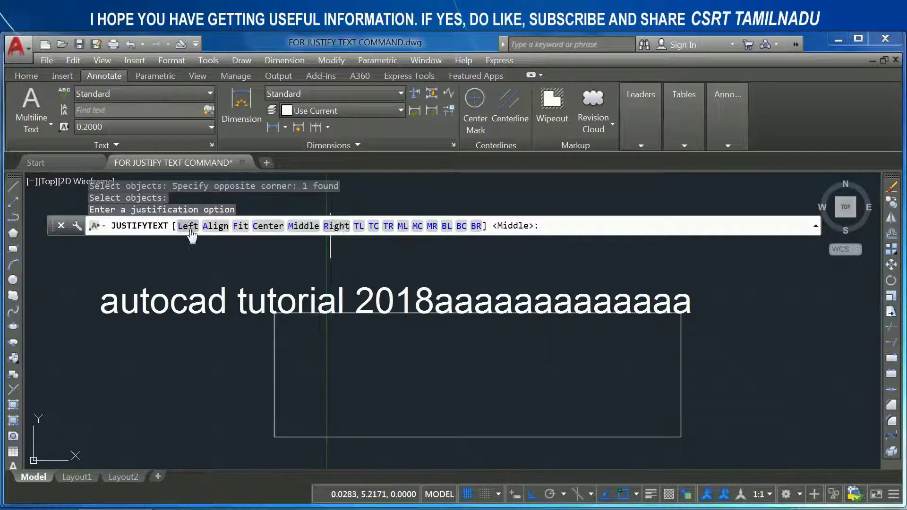
pyautogui.click(336, 226)
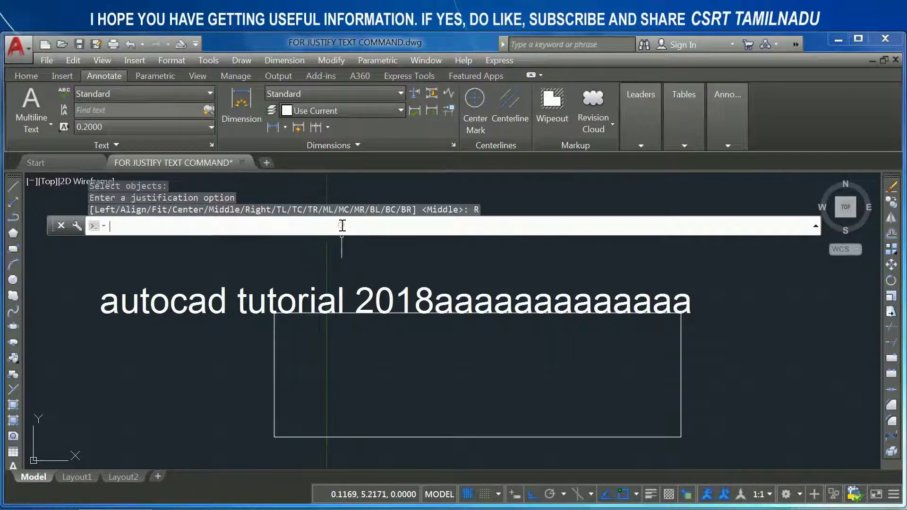
pyautogui.doubleClick(642, 299)
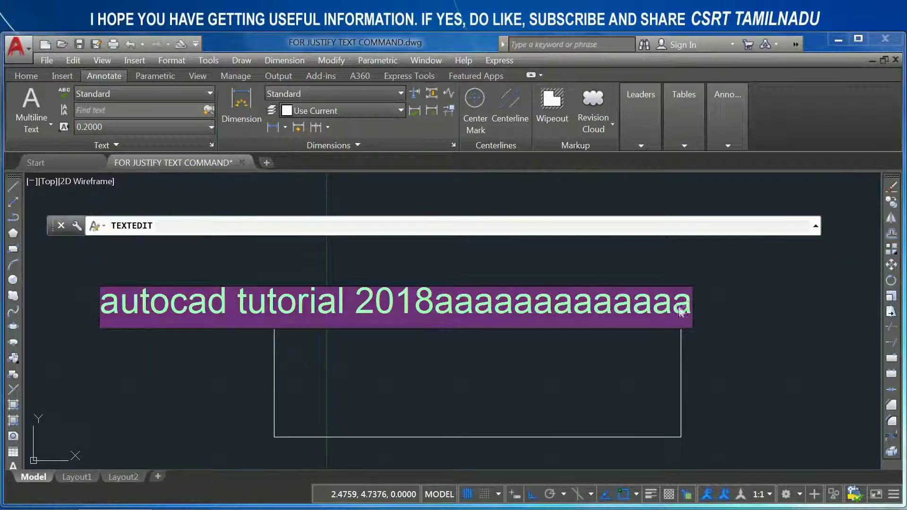
# Append 'aasda;daaaaasaaaa' to the right-justified text's end and close the editor.
pyautogui.click(688, 302)
pyautogui.write('aasda;daaaaasaaaa')
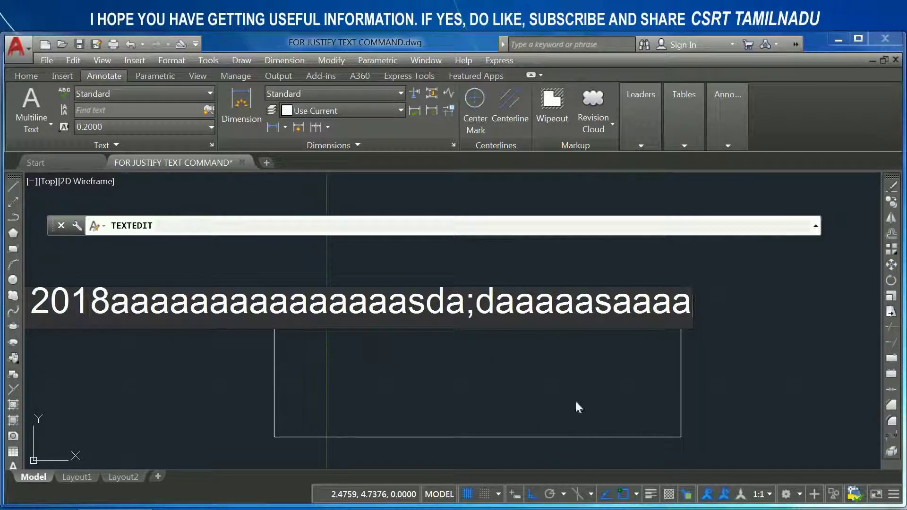
pyautogui.click(580, 404)
pyautogui.press('Escape')
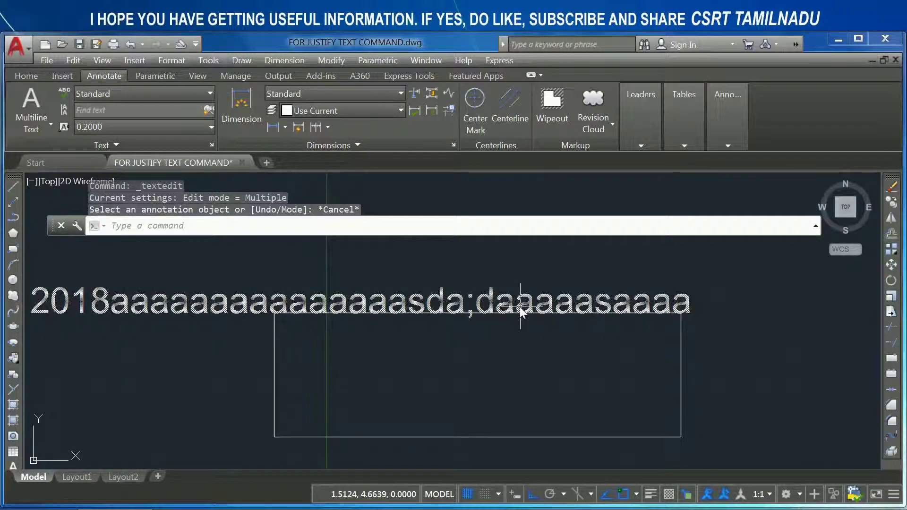
# Start JUSTIFYTEXT and pick the tutorial text for re-justification.
pyautogui.write('ju')
pyautogui.press('Return')
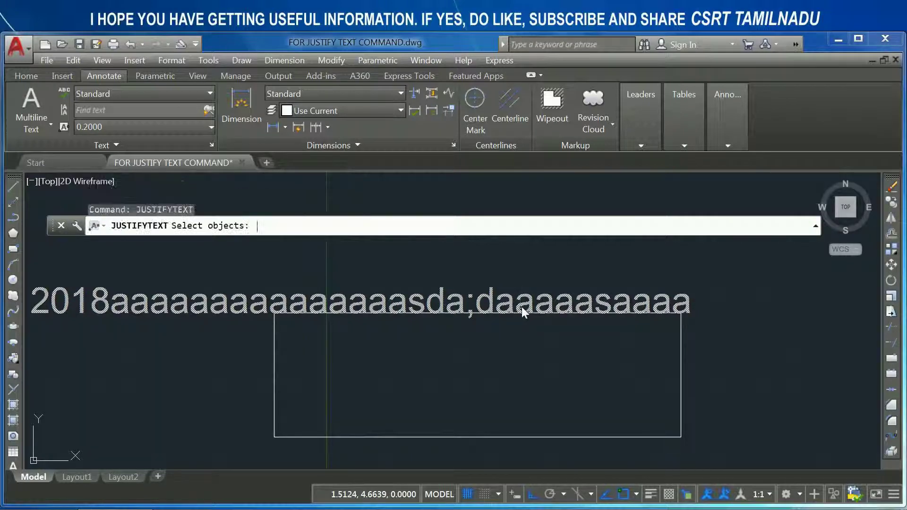
pyautogui.click(513, 306)
pyautogui.press('Return')
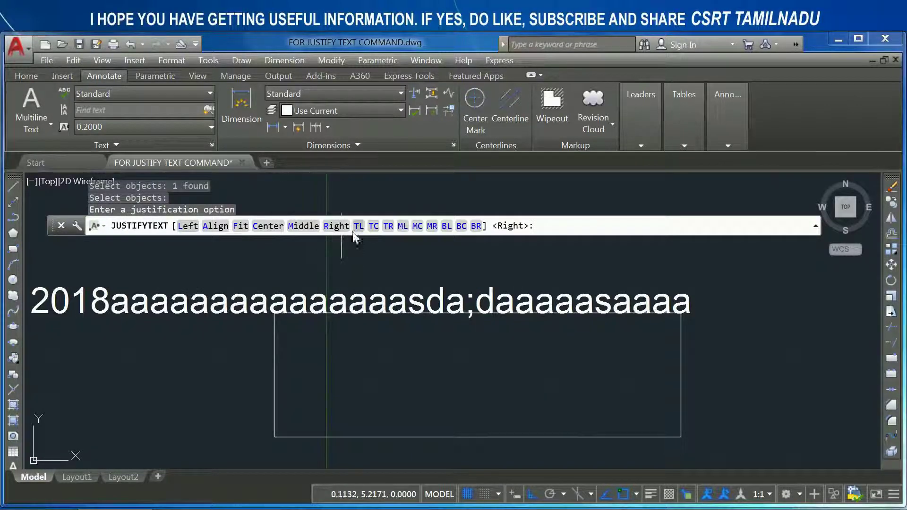
pyautogui.scroll(-2, 431, 316)
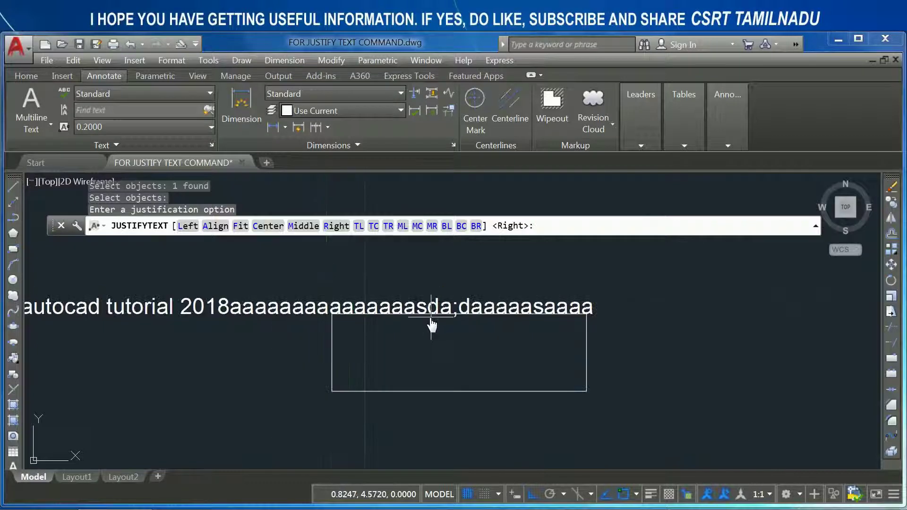
pyautogui.scroll(-1, 431, 326)
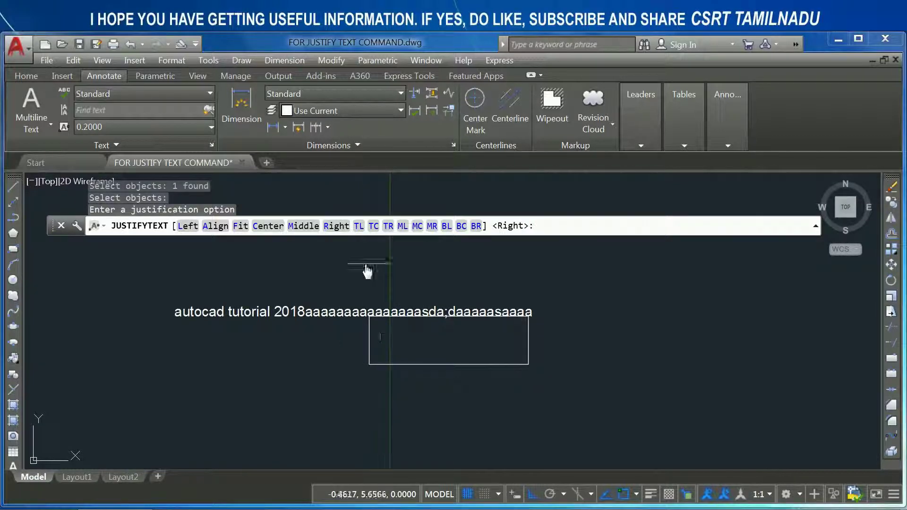
# Cancel JUSTIFYTEXT and window-select the tutorial text to show its Right justification.
pyautogui.press('Escape')
pyautogui.scroll(2, 378, 340)
pyautogui.click(418, 363)
pyautogui.click(400, 320)
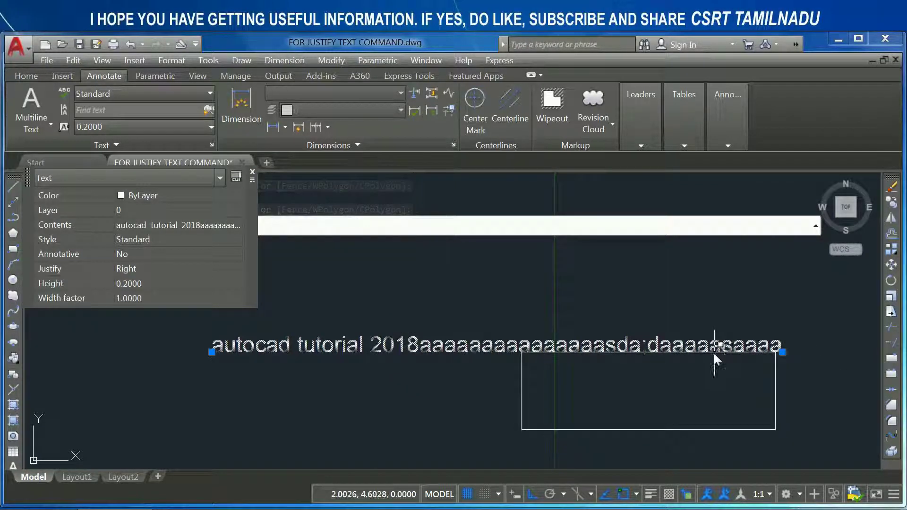
pyautogui.moveTo(177, 268)
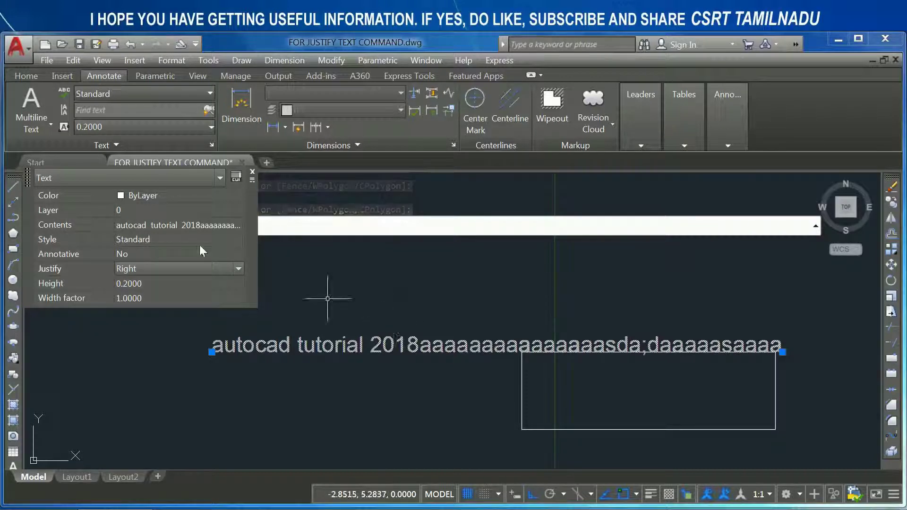
# Change the tutorial text's Justify to Top left and pan to check its new position.
pyautogui.click(172, 268)
pyautogui.click(149, 329)
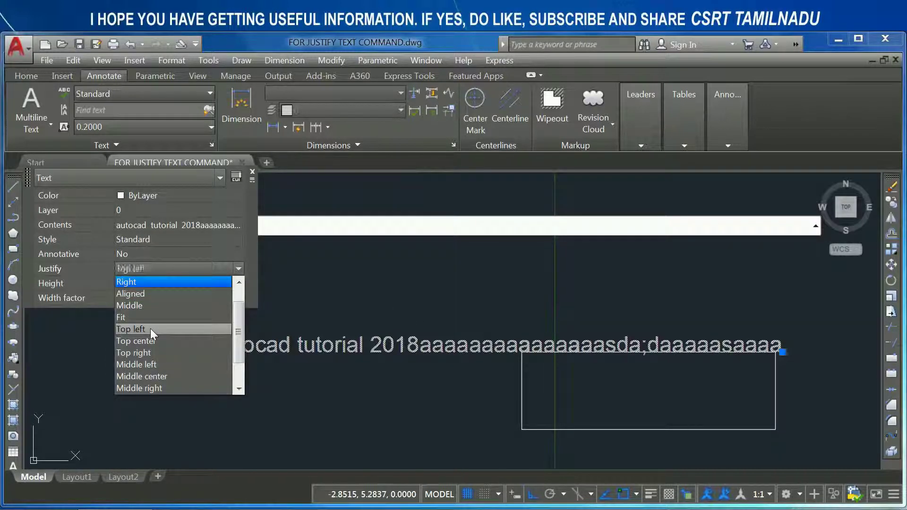
pyautogui.moveTo(817, 402)
pyautogui.mouseDown(button='middle')
pyautogui.moveTo(476, 359)
pyautogui.moveTo(316, 396)
pyautogui.mouseUp(button='middle')
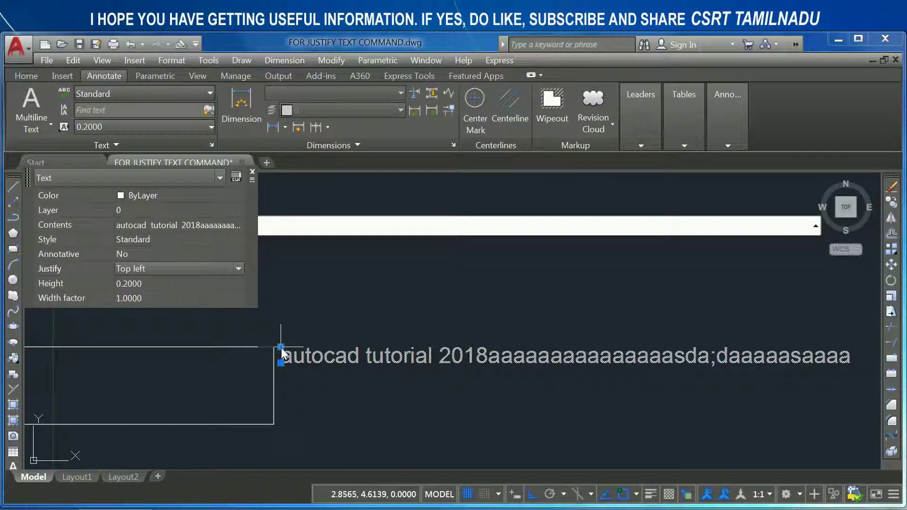
pyautogui.moveTo(277, 363)
pyautogui.mouseDown(button='middle')
pyautogui.moveTo(364, 330)
pyautogui.moveTo(473, 333)
pyautogui.mouseUp(button='middle')
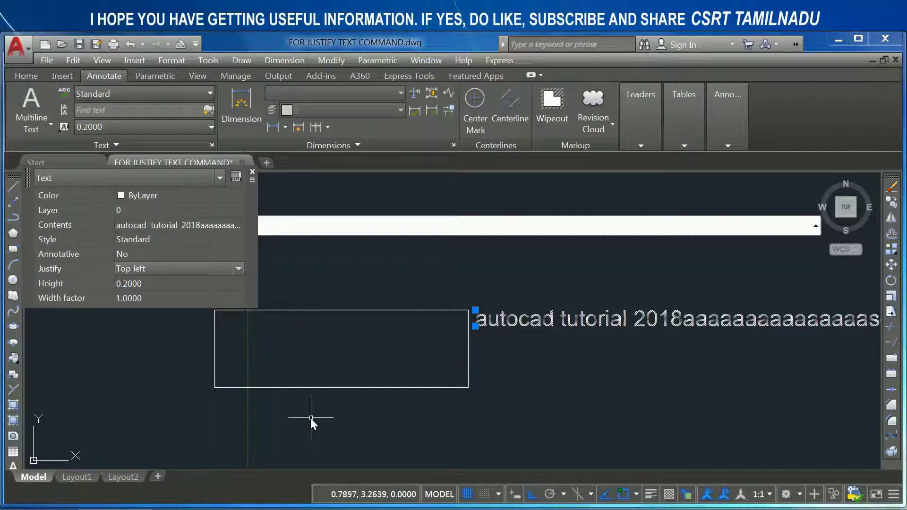
# Start TEXT with TL justification at the rectangle's lower-left corner, default height and zero rotation.
pyautogui.write('text')
pyautogui.press('Return')
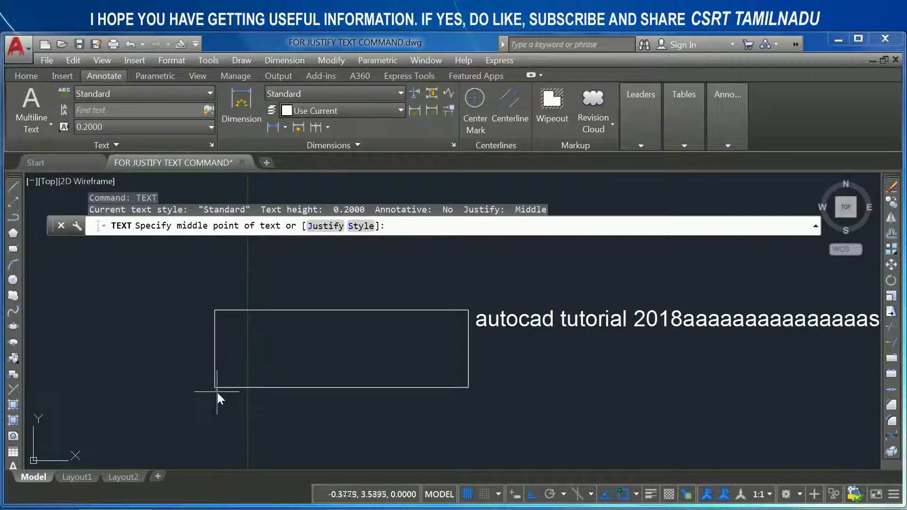
pyautogui.click(336, 228)
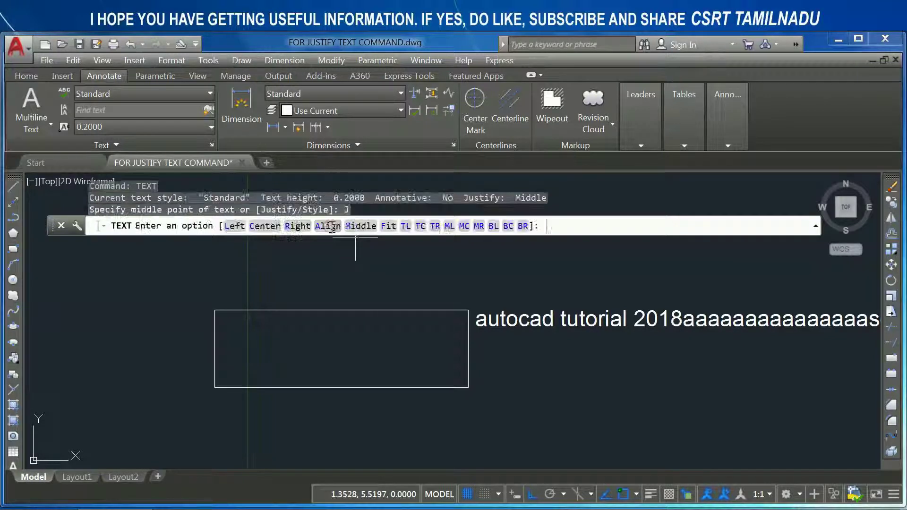
pyautogui.click(406, 227)
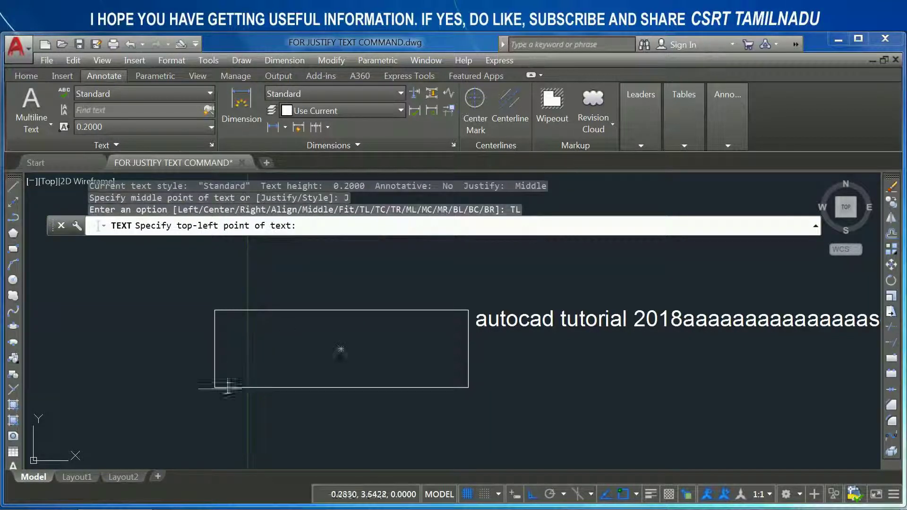
pyautogui.click(215, 387)
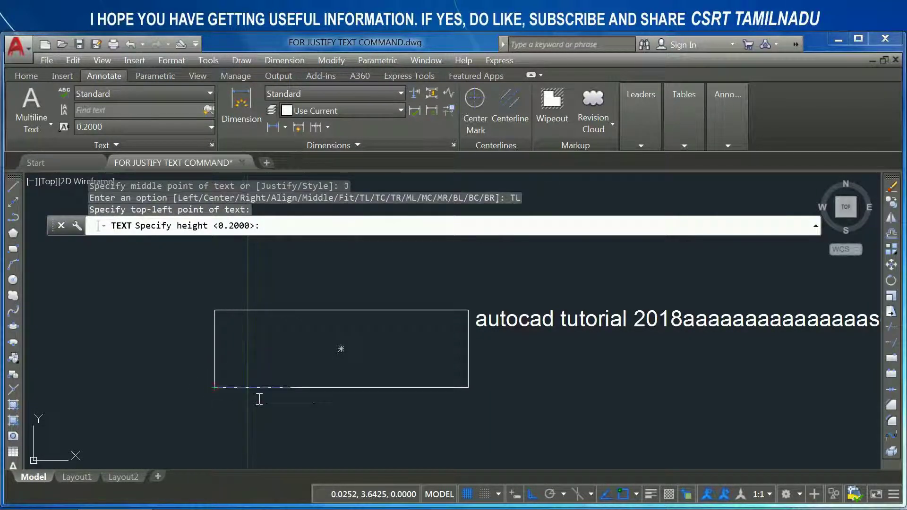
pyautogui.click(301, 393)
pyautogui.press('Return')
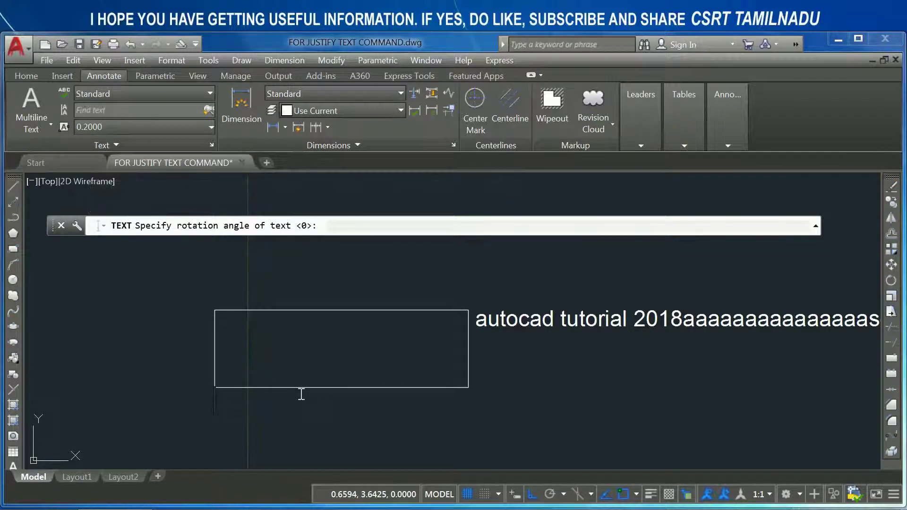
# Enter the text 'autocad', finish the command, and window-select the new text.
pyautogui.write('aut')
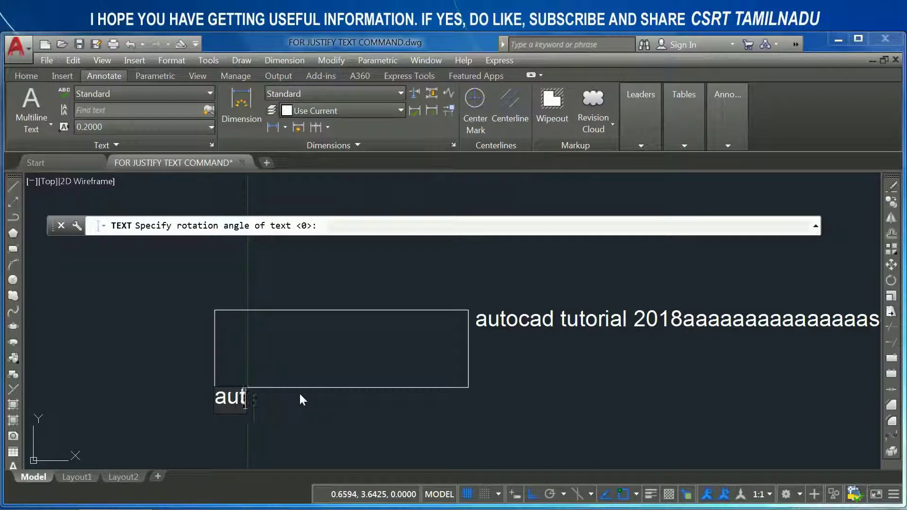
pyautogui.write('oca')
pyautogui.press('Escape')
pyautogui.click(300, 406)
pyautogui.press('Escape')
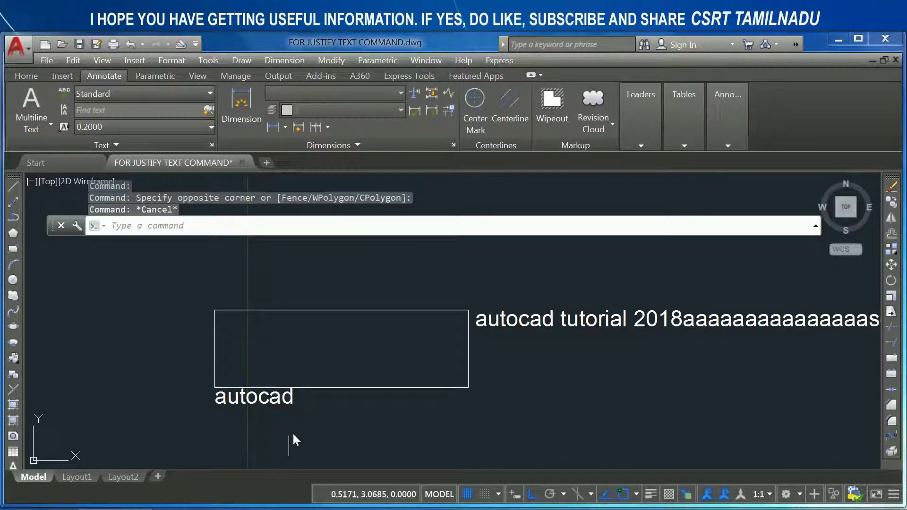
pyautogui.click(310, 421)
pyautogui.click(271, 398)
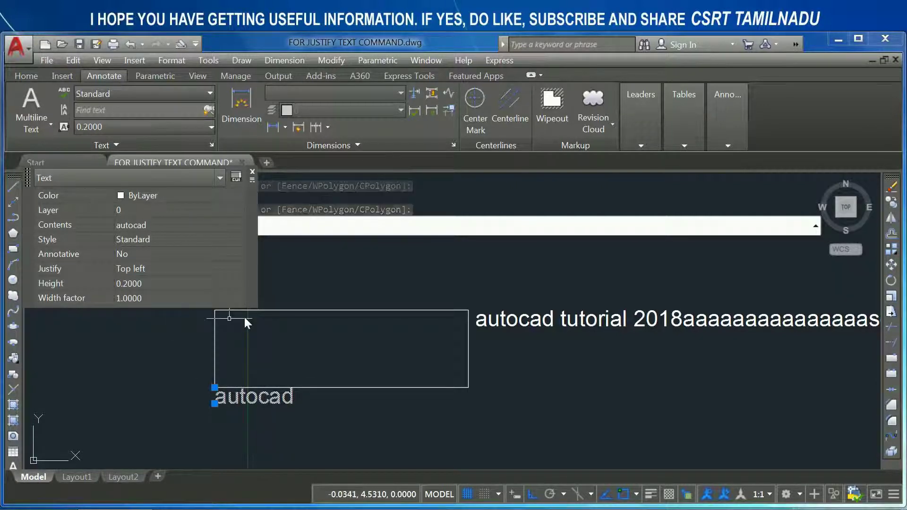
# Set the autocad text's Justify to Top right, then to Top center in Quick Properties.
pyautogui.click(138, 268)
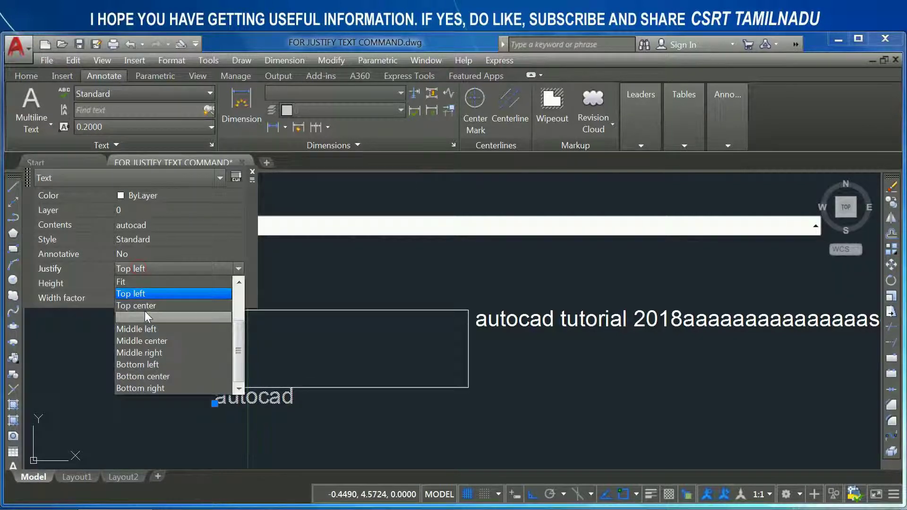
pyautogui.click(143, 315)
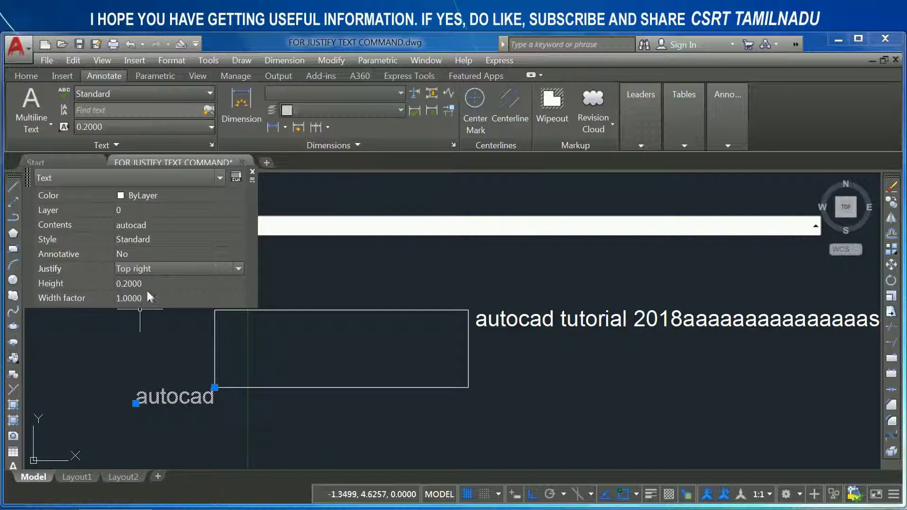
pyautogui.click(195, 268)
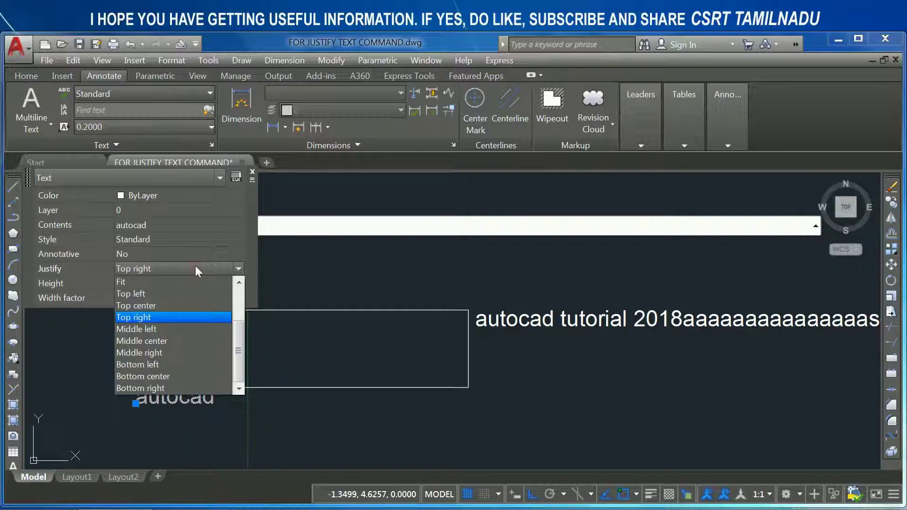
pyautogui.click(150, 305)
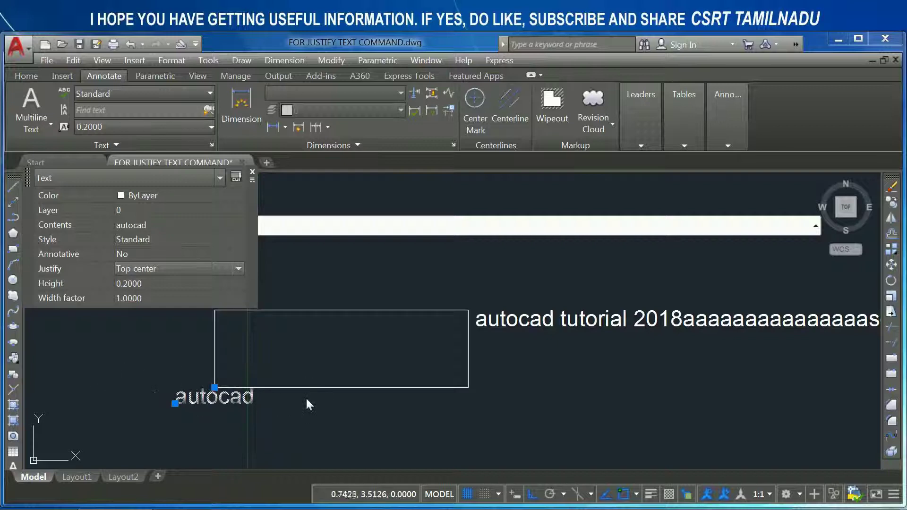
# Close the Justify list unchanged, cancel the stray window, and select the rectangle outline.
pyautogui.click(160, 269)
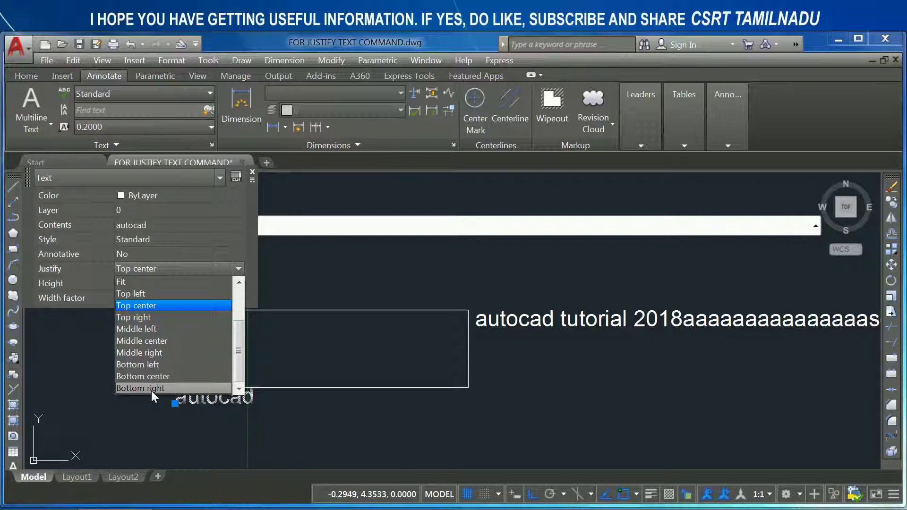
pyautogui.click(470, 301)
pyautogui.press('Escape')
pyautogui.click(424, 311)
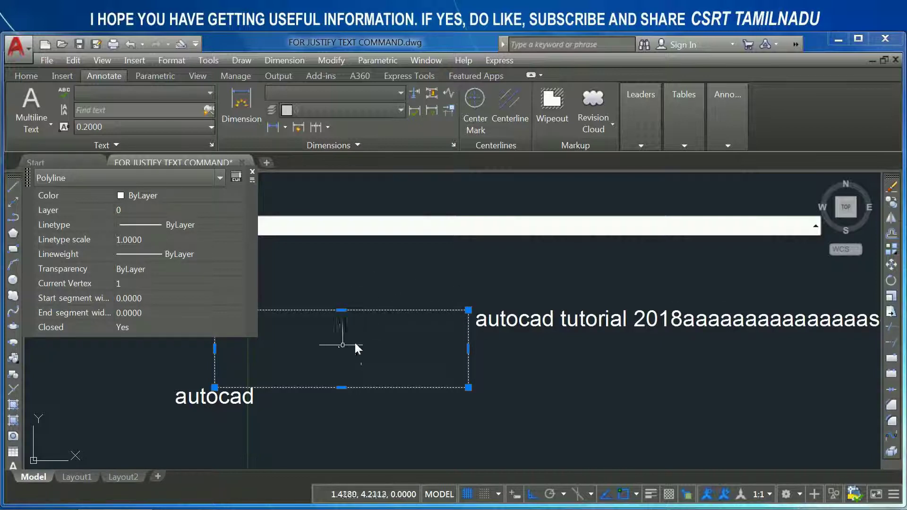
# Clear the selection and start single-line TEXT with Bottom right (BR) justification.
pyautogui.press('Escape')
pyautogui.write('t')
pyautogui.press('Return')
pyautogui.press('Escape')
pyautogui.write('t')
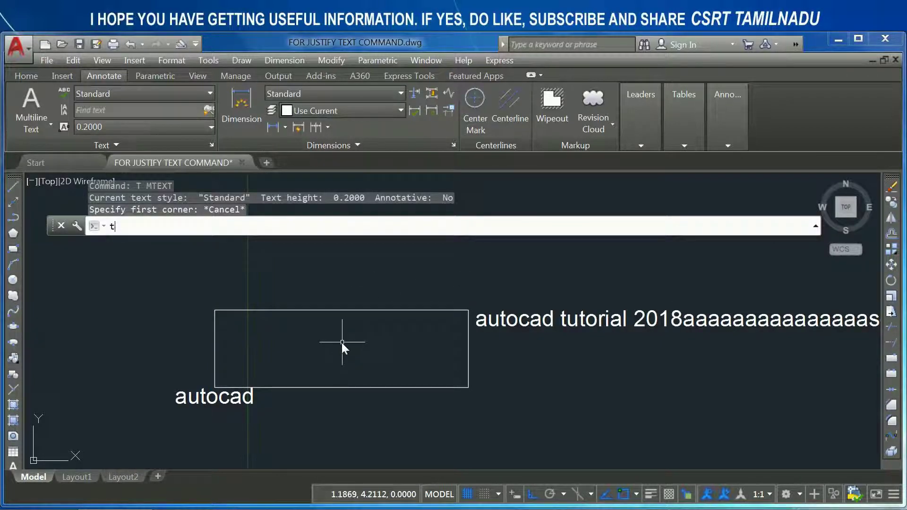
pyautogui.write('xt')
pyautogui.press('Return')
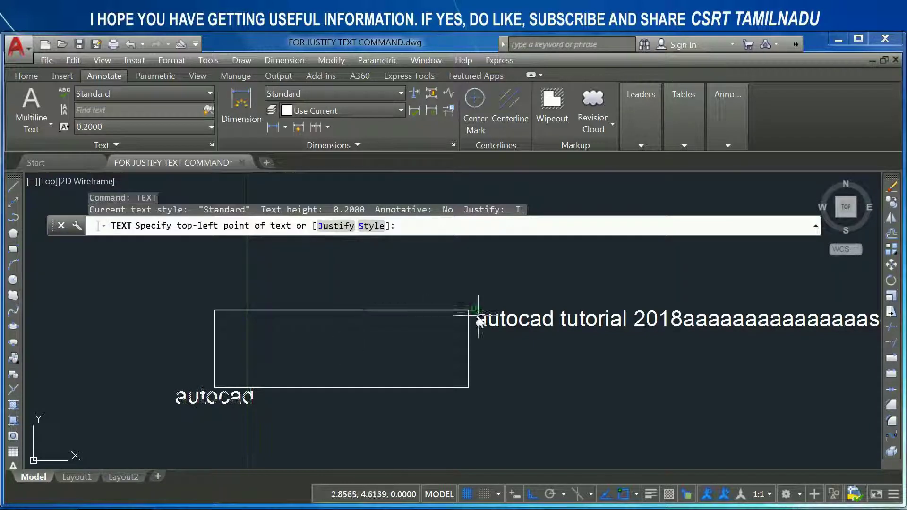
pyautogui.click(331, 225)
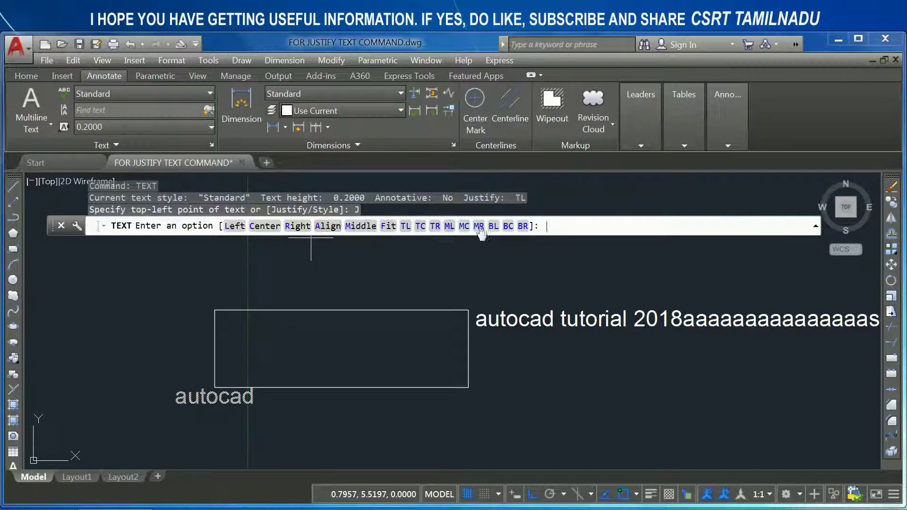
pyautogui.click(523, 226)
# Place 'csrt' at the rectangle's top-right corner with default height, then select it.
pyautogui.click(467, 309)
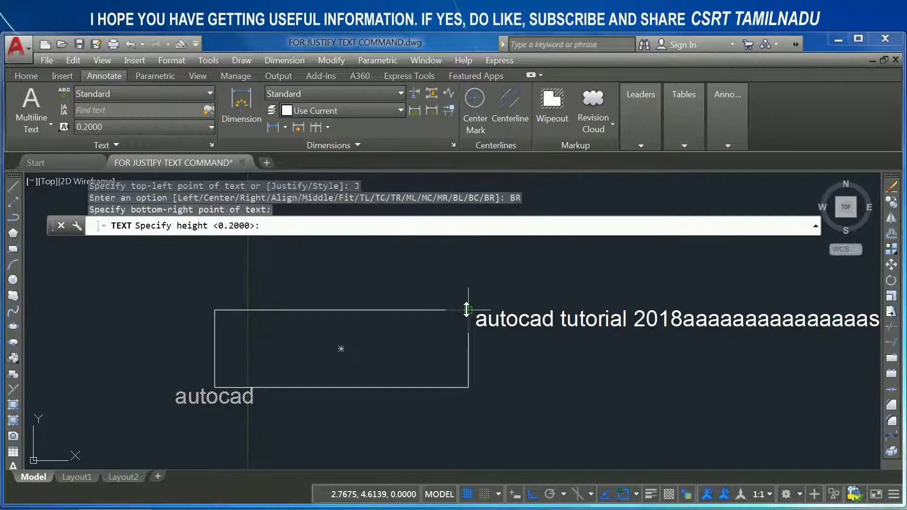
pyautogui.click(450, 287)
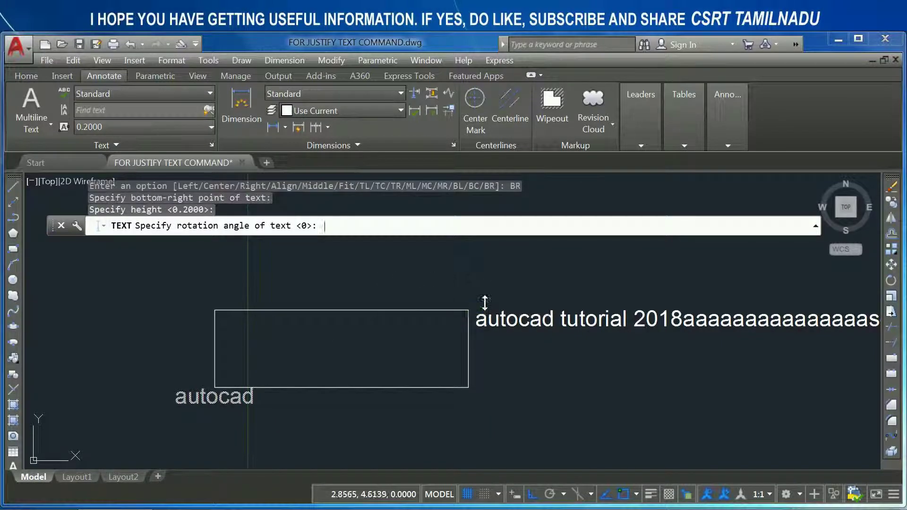
pyautogui.write('csrt')
pyautogui.press('Return')
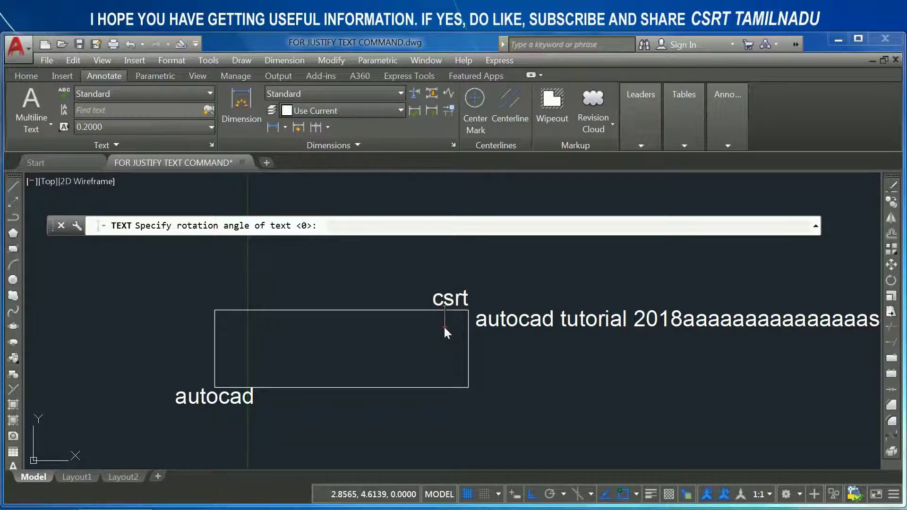
pyautogui.press('Return')
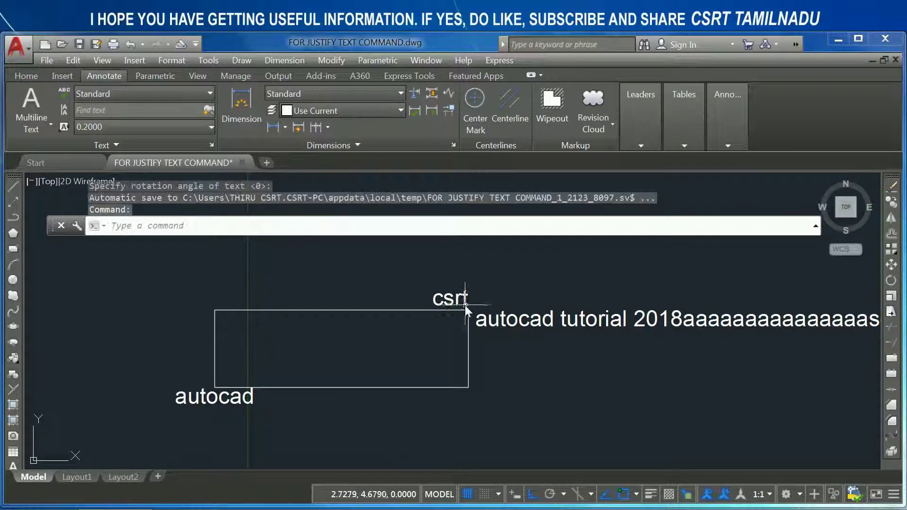
pyautogui.click(466, 302)
pyautogui.scroll(2, 463, 305)
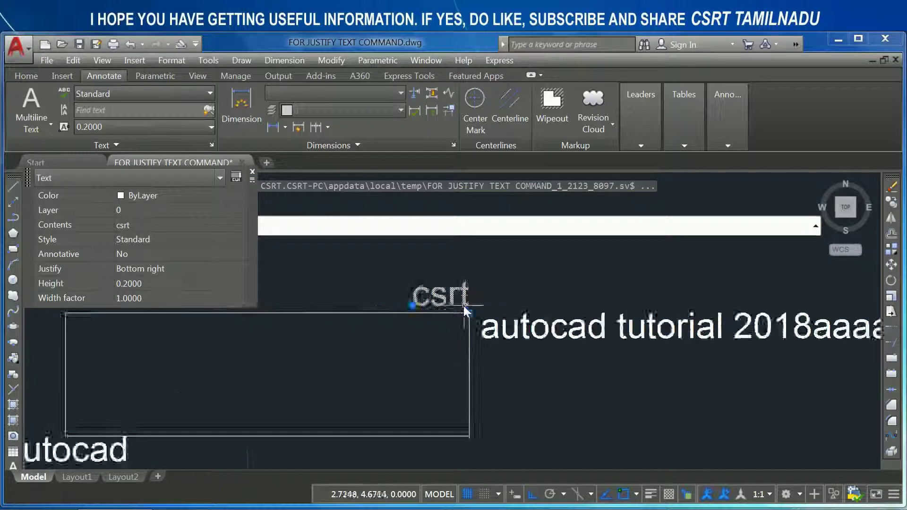
pyautogui.scroll(2, 472, 312)
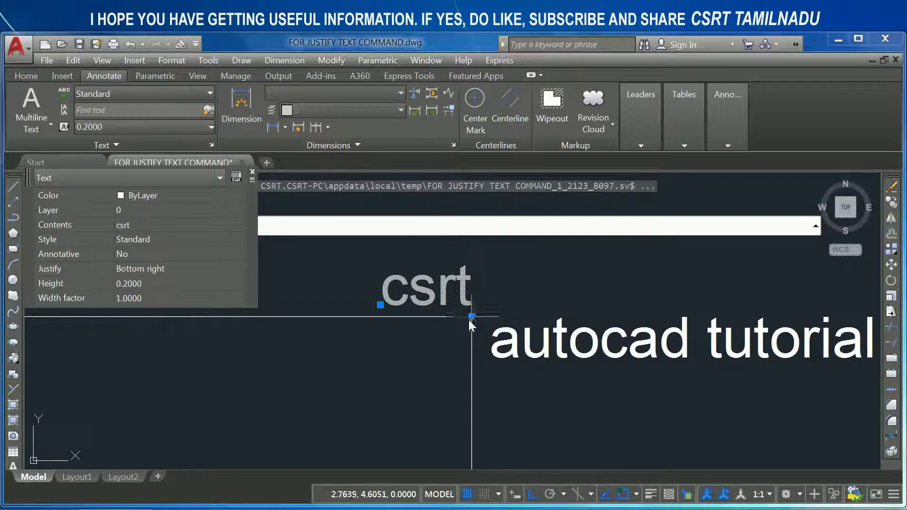
pyautogui.press('Escape')
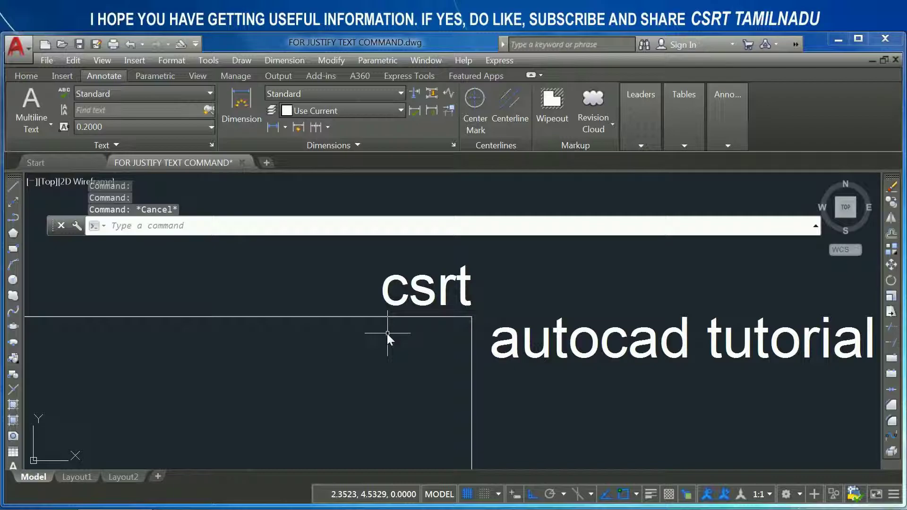